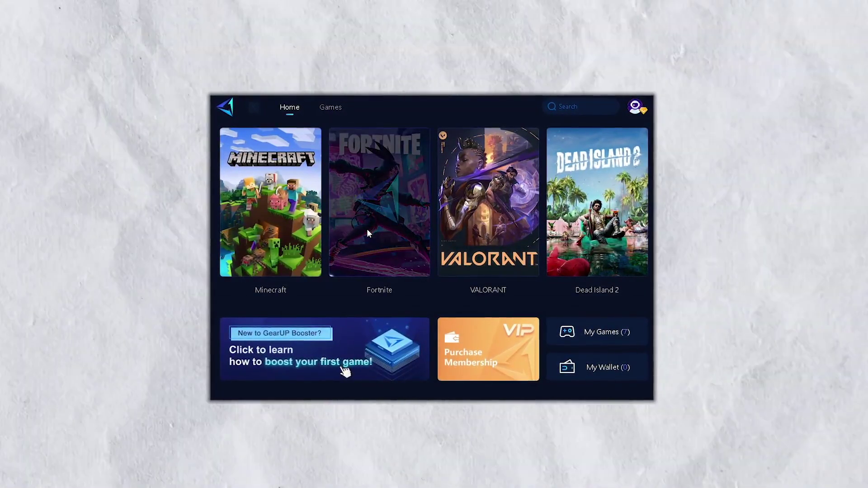
# Open the Fortnite tile on the GearUP Booster Home grid
pyautogui.click(368, 233)
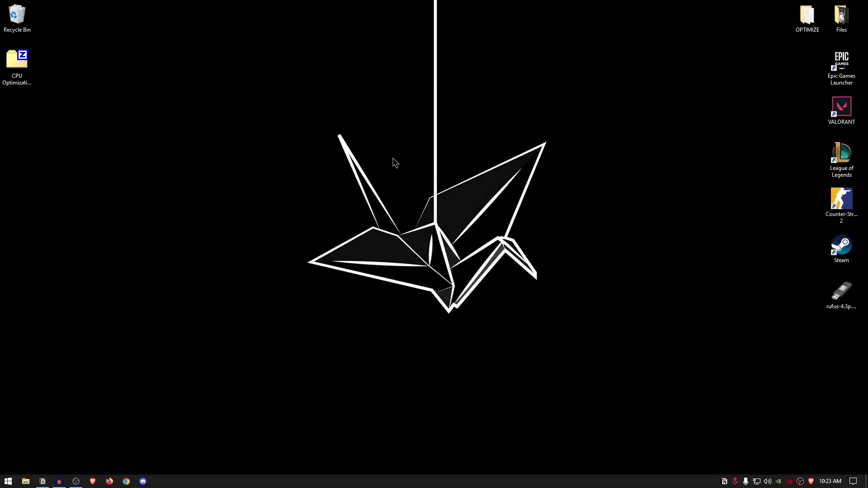
pyautogui.rightClick(412, 482)
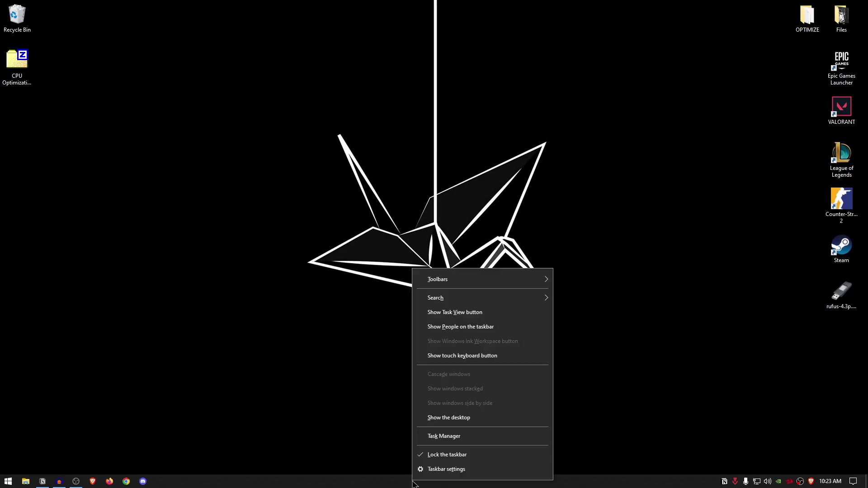
pyautogui.click(458, 437)
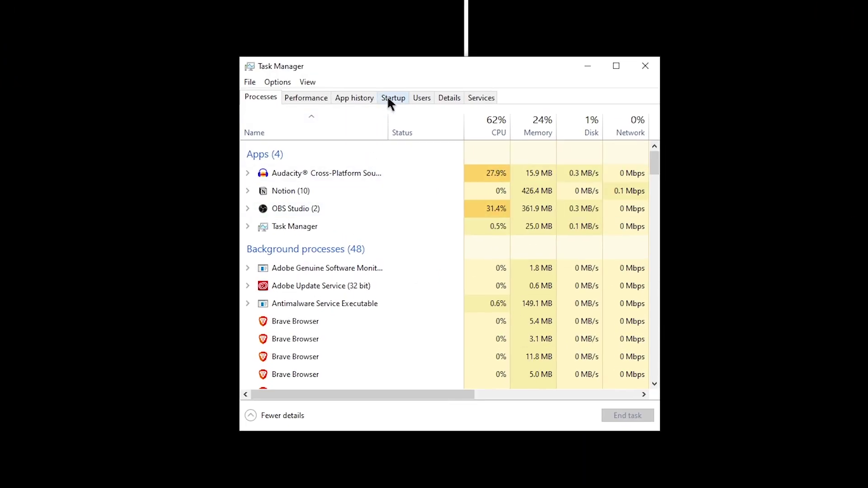
pyautogui.click(381, 130)
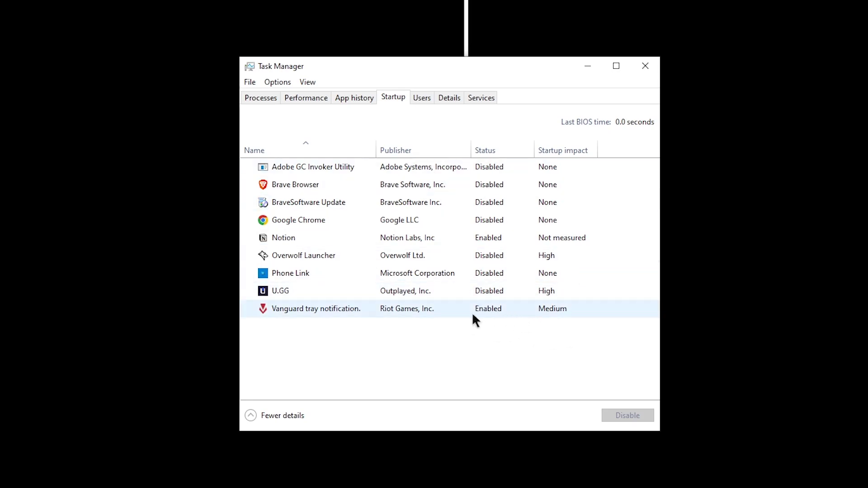
pyautogui.click(398, 219)
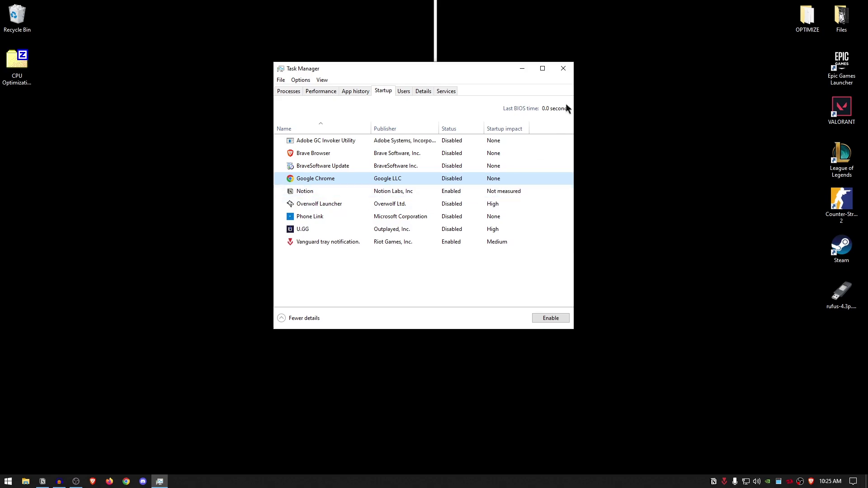
# Close Task Manager and go to the Game Mode page under Gaming in Windows Settings
pyautogui.click(564, 68)
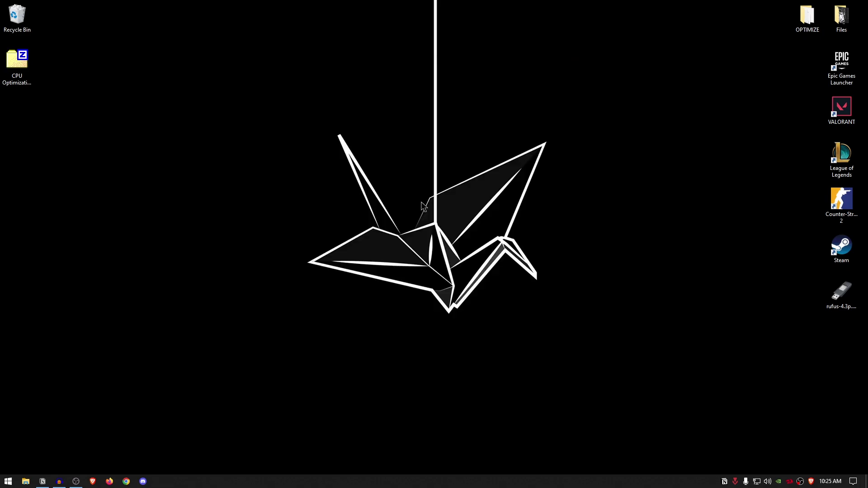
pyautogui.click(8, 481)
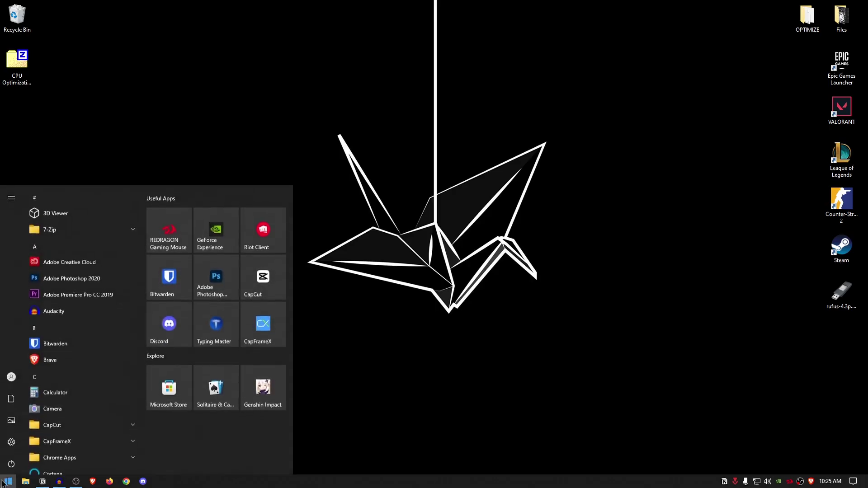
pyautogui.click(11, 443)
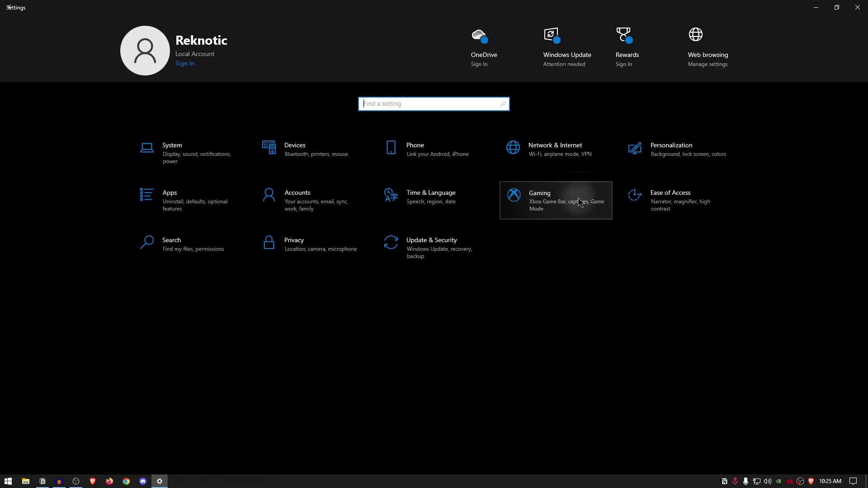
pyautogui.click(579, 201)
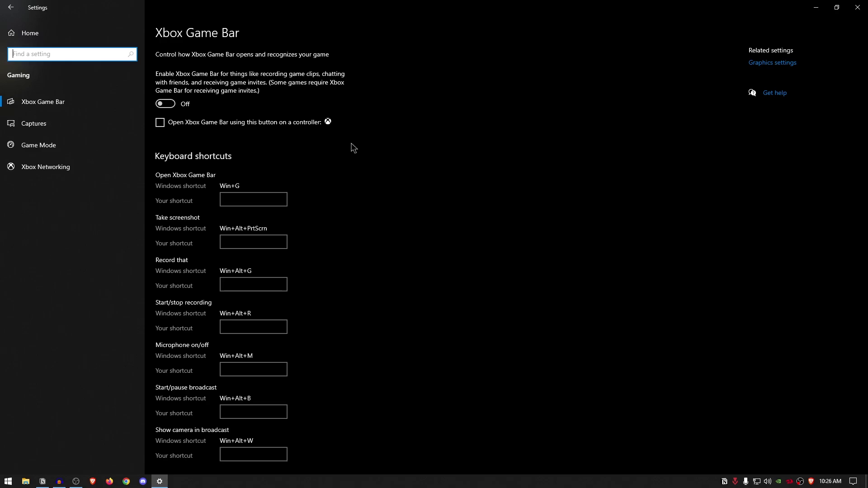
pyautogui.click(49, 147)
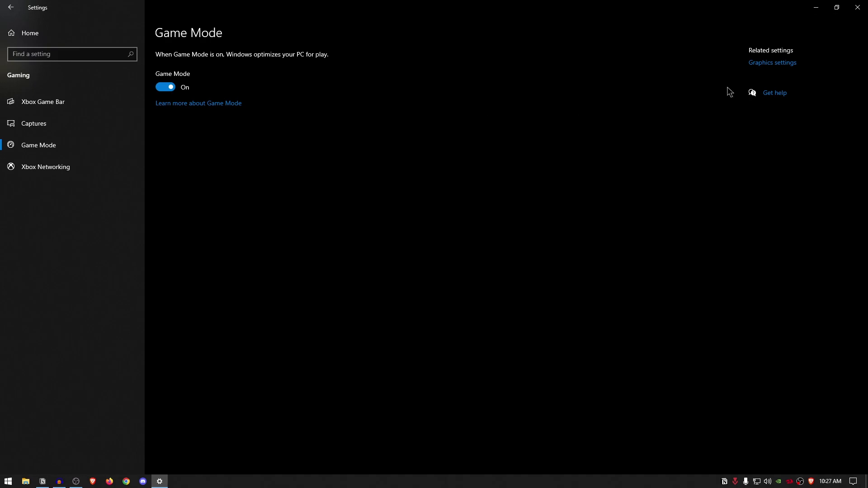
# In Graphics settings, choose Desktop app as the app type and start browsing for a program
pyautogui.click(785, 67)
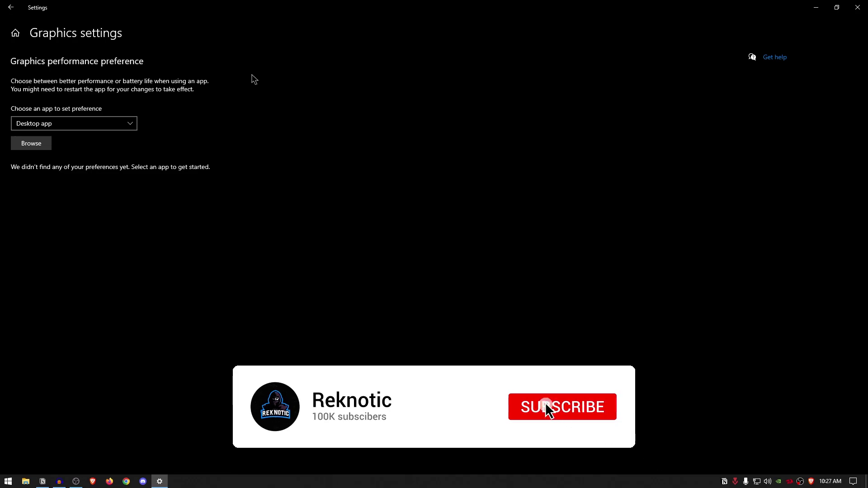
pyautogui.click(106, 124)
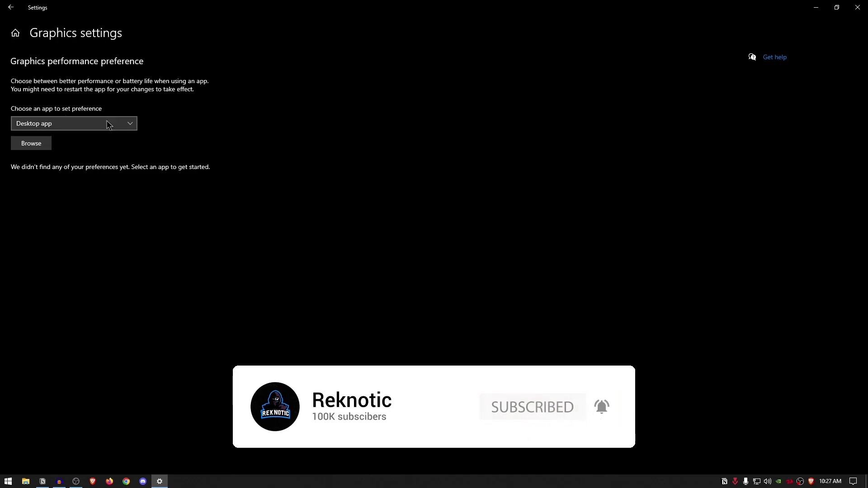
pyautogui.click(72, 124)
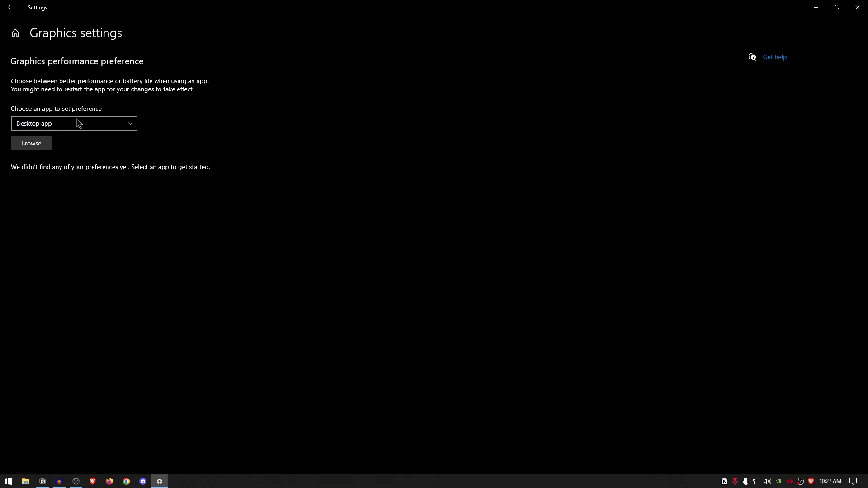
pyautogui.click(37, 147)
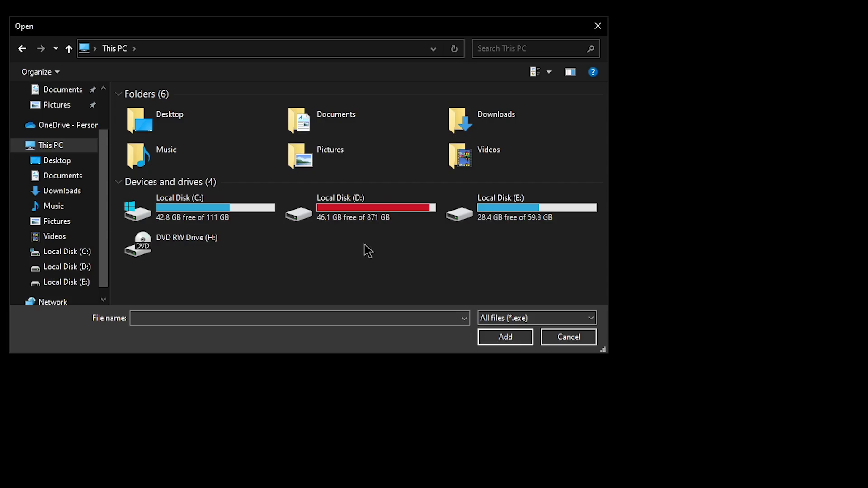
# Navigate to D:\Games\Fortnite\FortniteGame\Binaries\Win64 and select FortniteClient-Win64-Shipping.exe
pyautogui.doubleClick(369, 206)
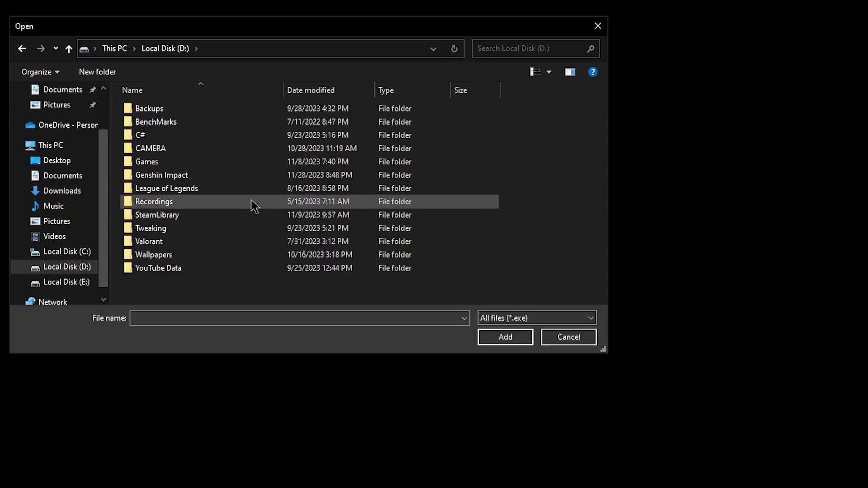
pyautogui.doubleClick(156, 160)
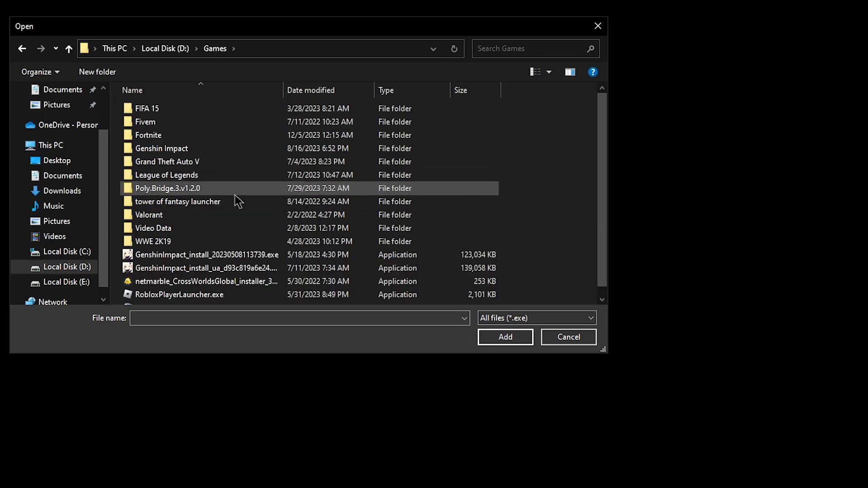
pyautogui.doubleClick(168, 137)
pyautogui.doubleClick(160, 149)
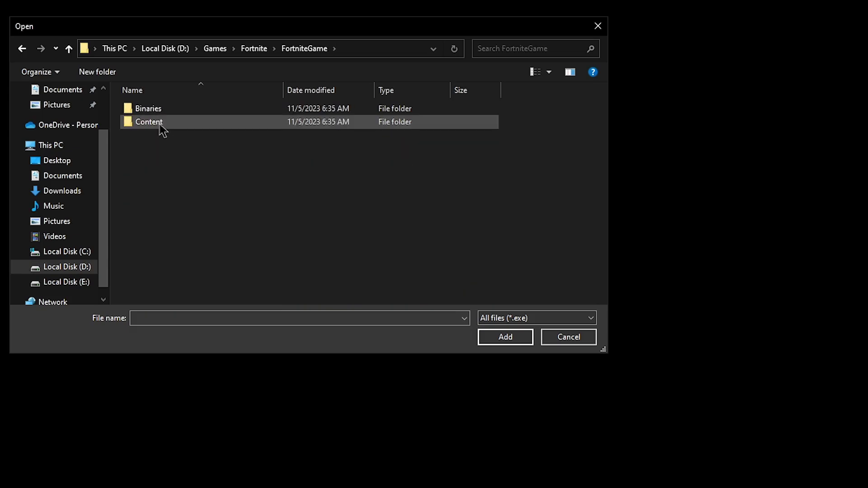
pyautogui.doubleClick(164, 111)
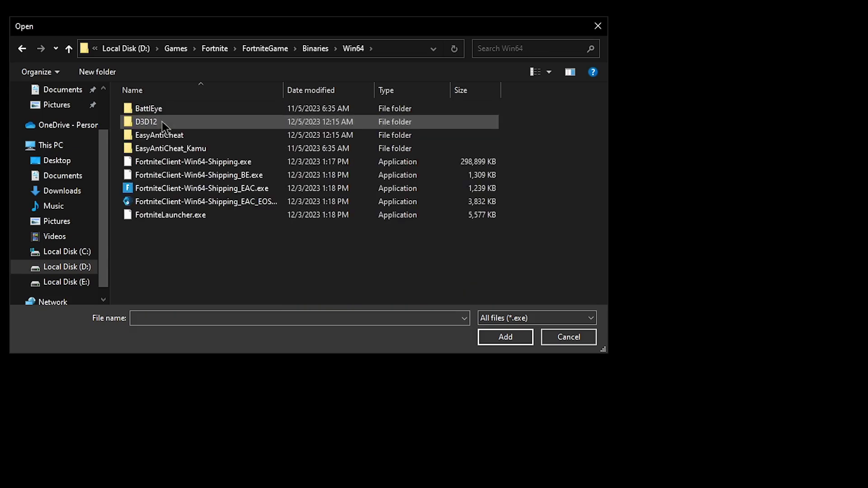
pyautogui.click(220, 162)
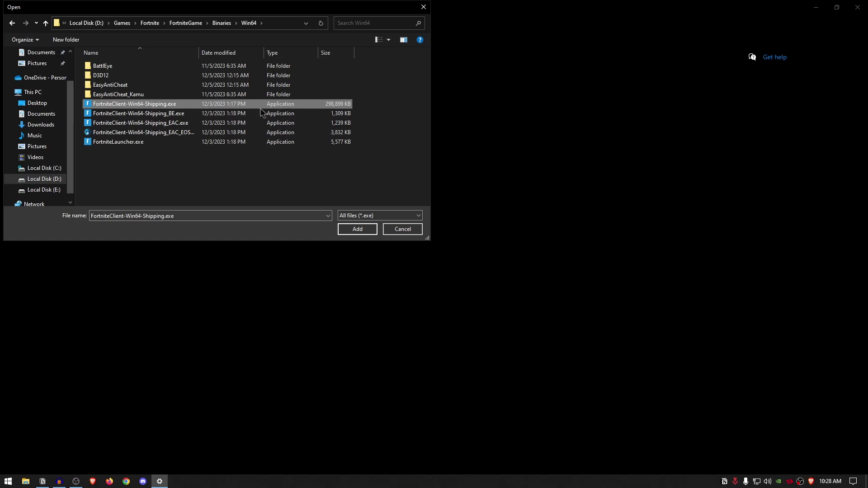
# Add FortniteClient-Win64-Shipping.exe, save its graphics preference as High performance, and close Settings
pyautogui.click(367, 229)
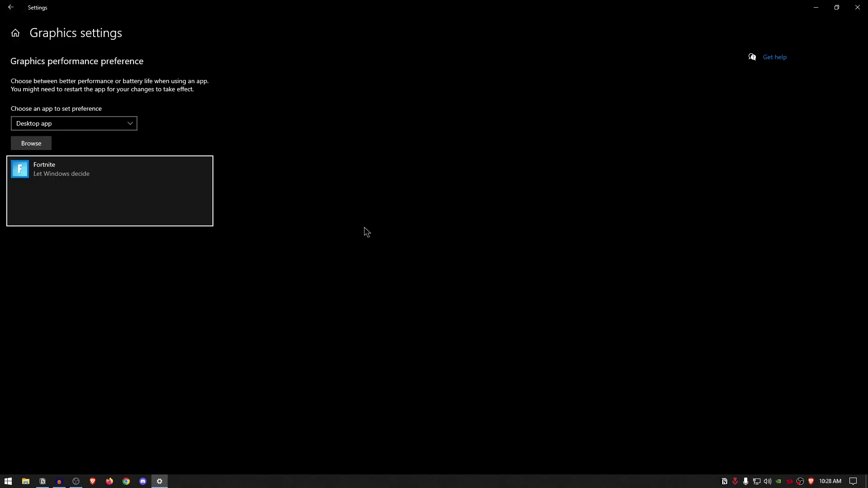
pyautogui.click(141, 215)
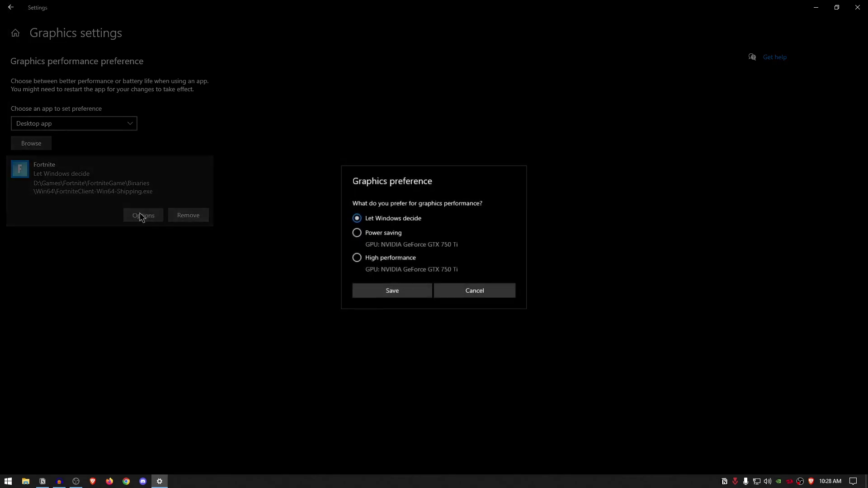
pyautogui.click(357, 258)
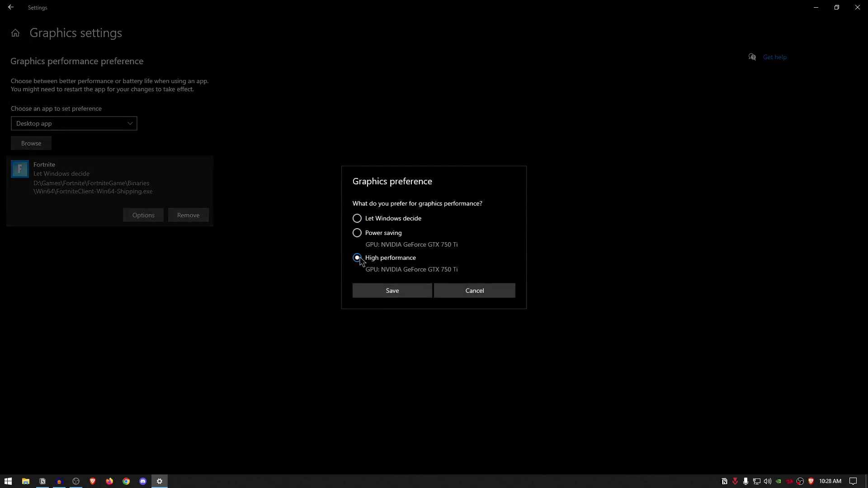
pyautogui.click(393, 292)
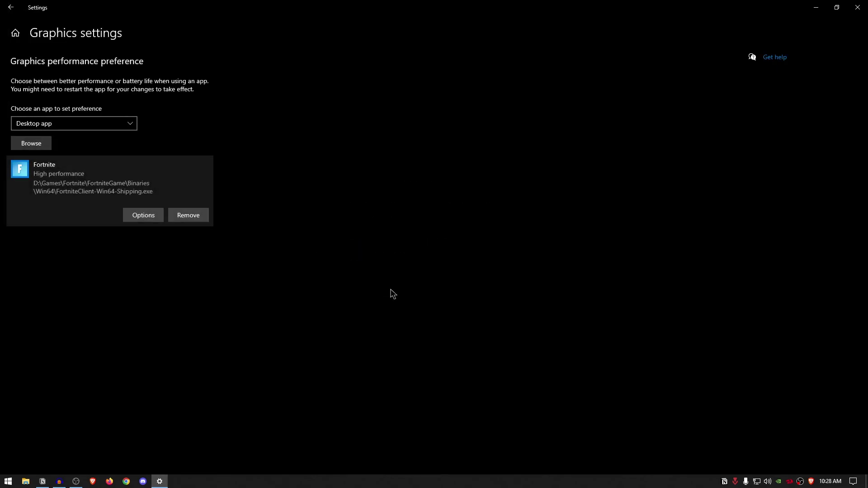
pyautogui.click(858, 7)
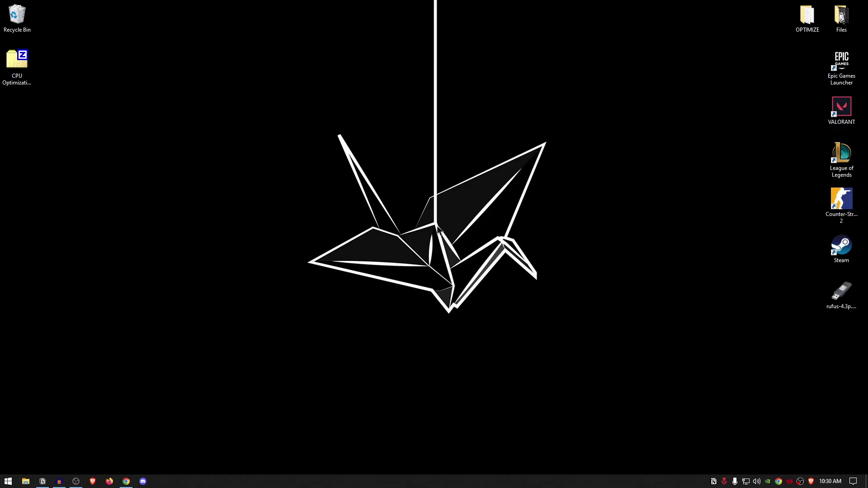
# In Chrome's system settings, switch off 'Continue running background apps' and 'Use hardware acceleration when available'
pyautogui.click(130, 482)
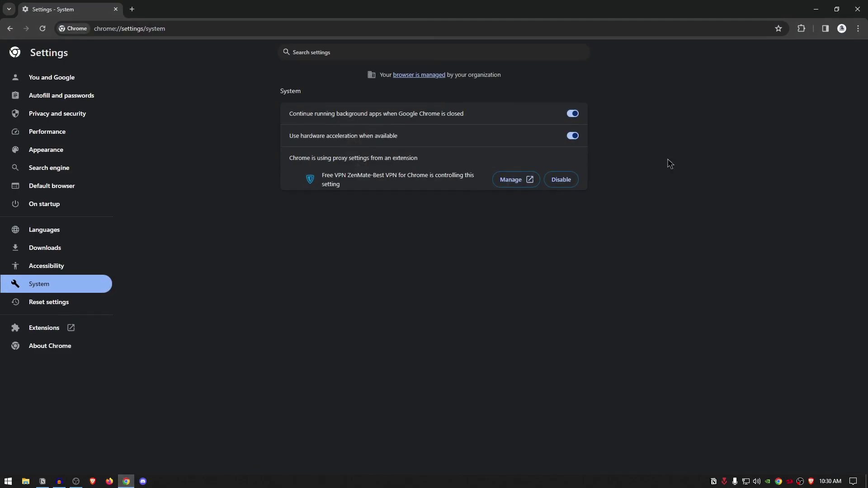
pyautogui.click(859, 29)
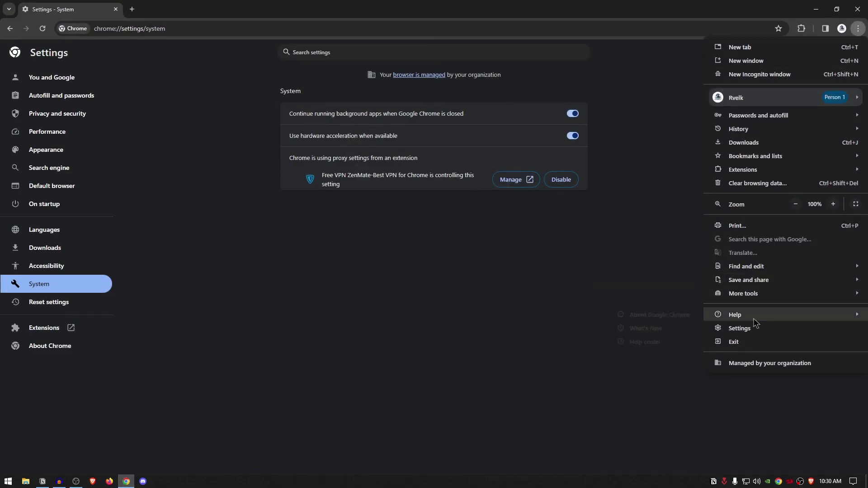
pyautogui.click(531, 300)
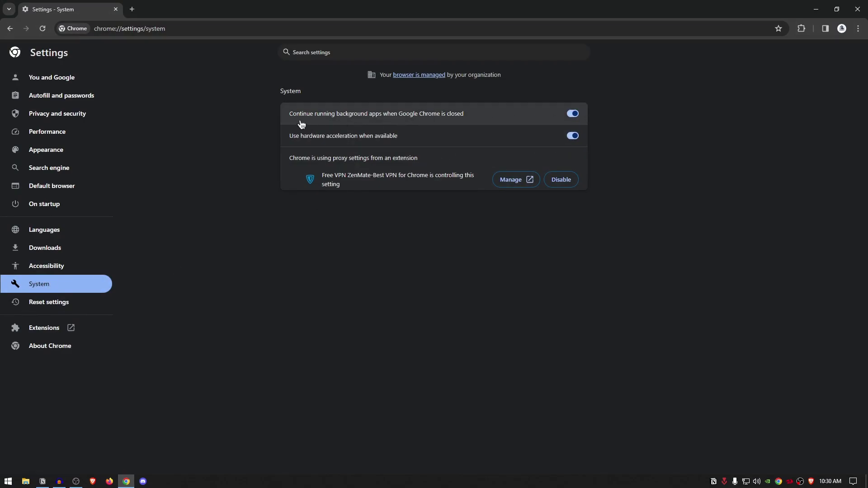
pyautogui.click(569, 113)
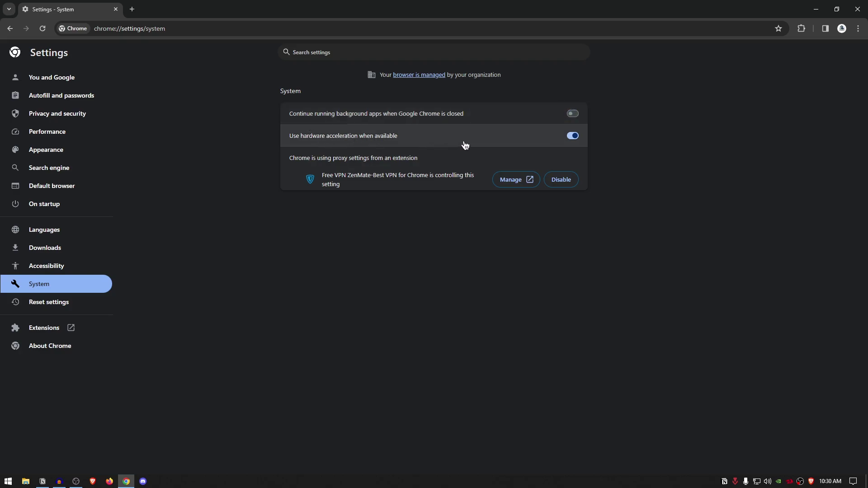
pyautogui.click(574, 137)
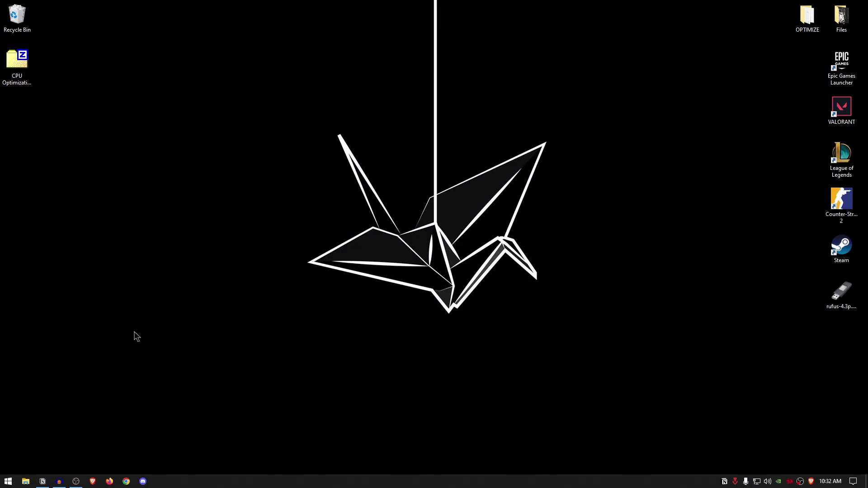
# Open Device Manager via a 'device' search and disable the High precision event timer under System devices
pyautogui.click(8, 482)
pyautogui.write('device')
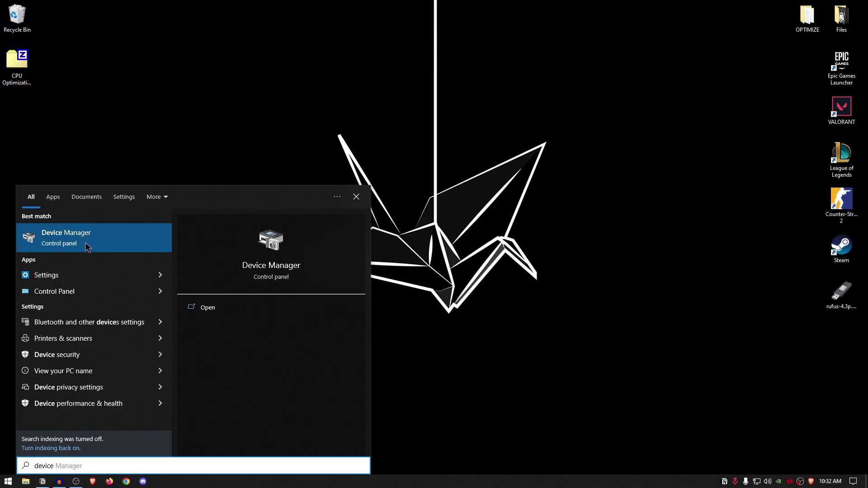
pyautogui.click(115, 248)
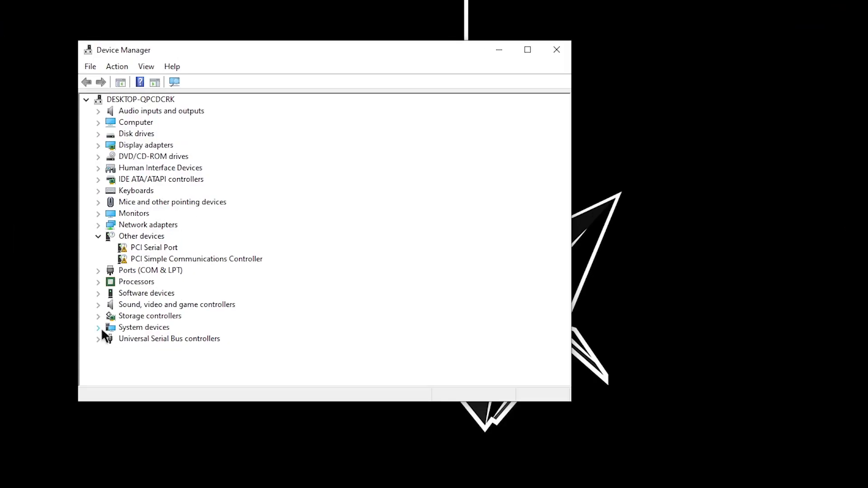
pyautogui.click(178, 239)
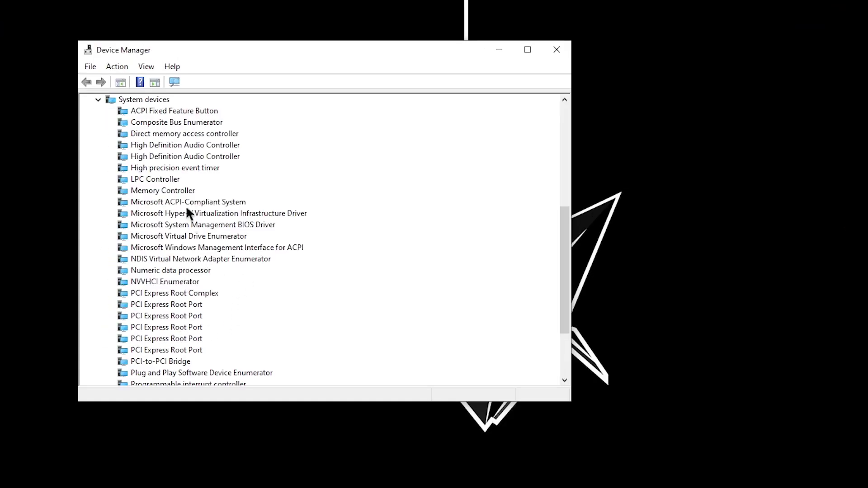
pyautogui.click(180, 167)
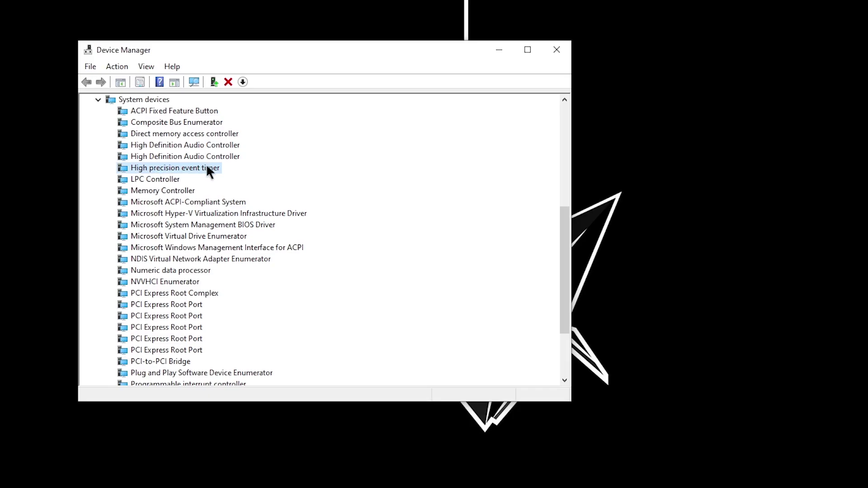
pyautogui.rightClick(196, 167)
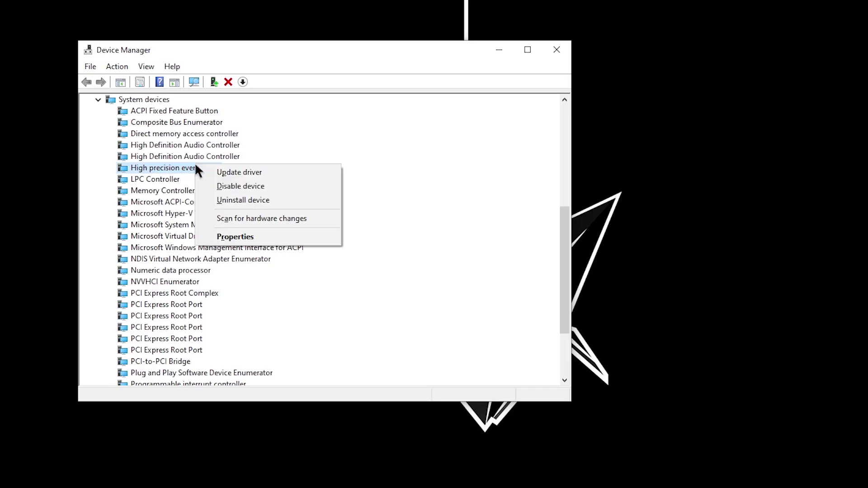
pyautogui.click(257, 186)
pyautogui.click(495, 345)
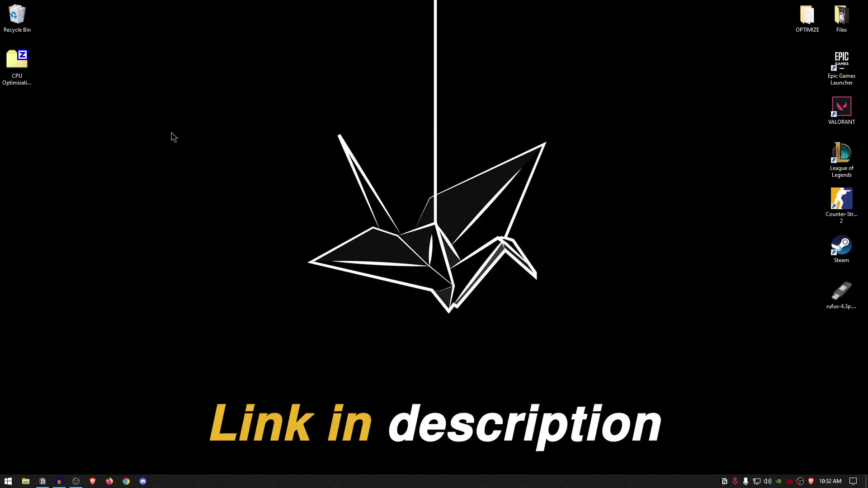
# Extract CPU Optimization Pack.zip with 7-Zip into a 'CPU Optimization Pack' folder and open it
pyautogui.click(17, 63)
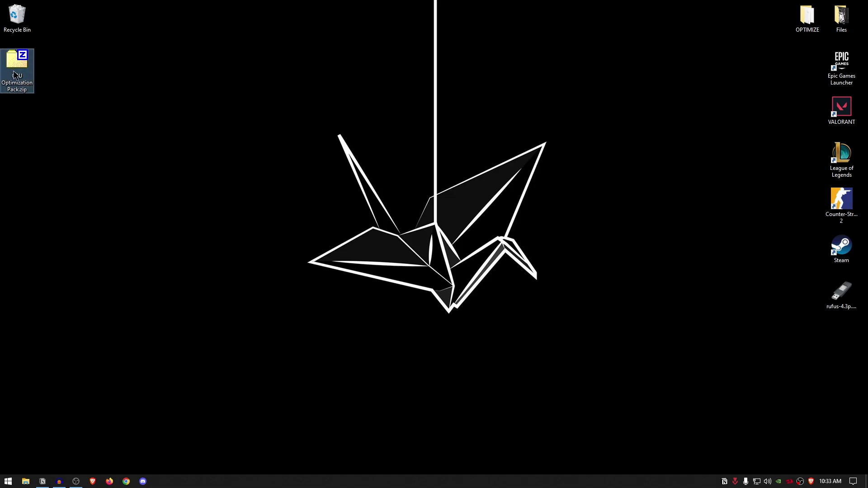
pyautogui.rightClick(17, 70)
pyautogui.moveTo(33, 86)
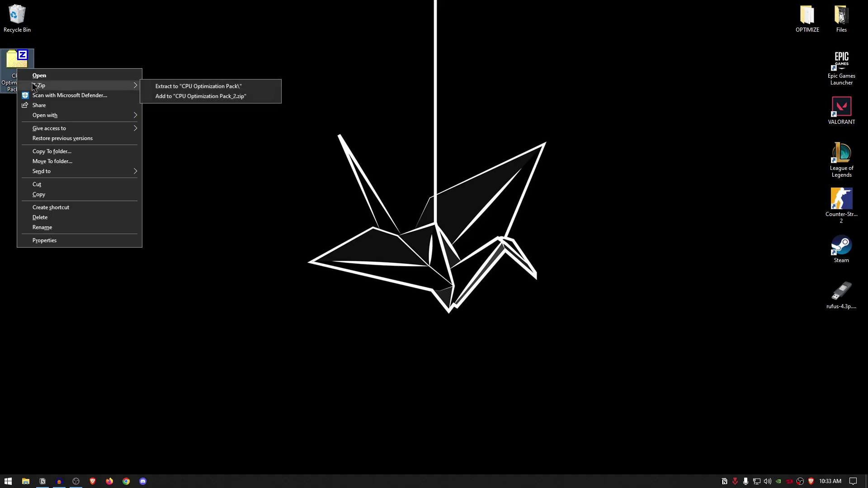
pyautogui.click(200, 88)
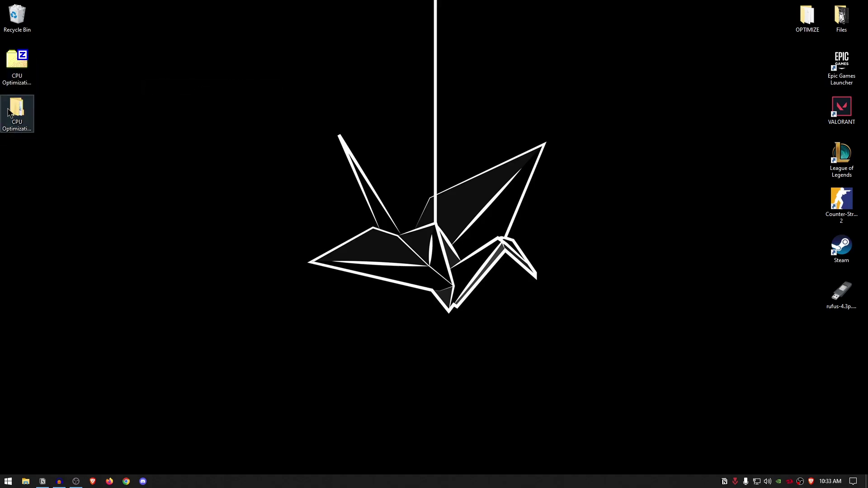
pyautogui.doubleClick(10, 113)
# Open the inner CPU Optimization Pack folder and merge Basic Optimization Regedit.reg, confirming the registry prompts
pyautogui.doubleClick(256, 118)
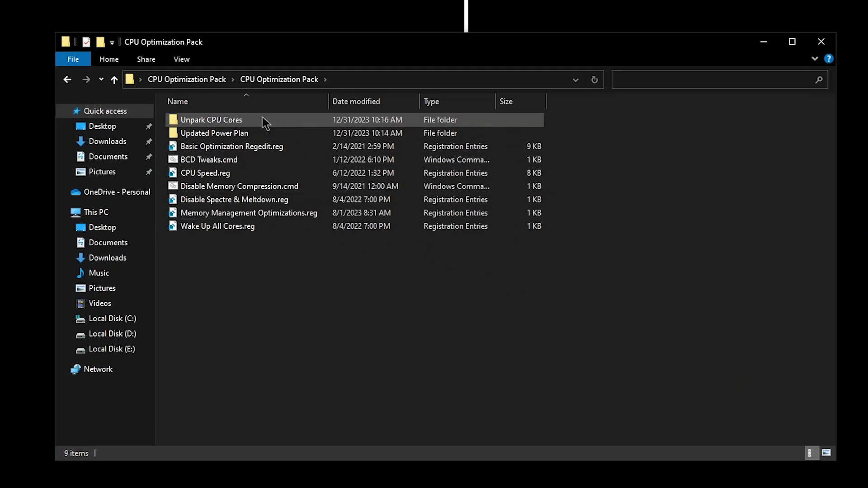
pyautogui.click(291, 119)
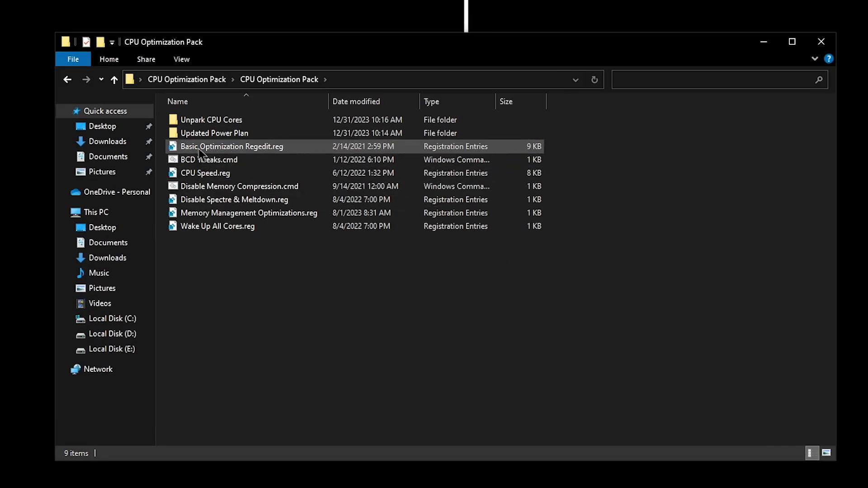
pyautogui.click(302, 151)
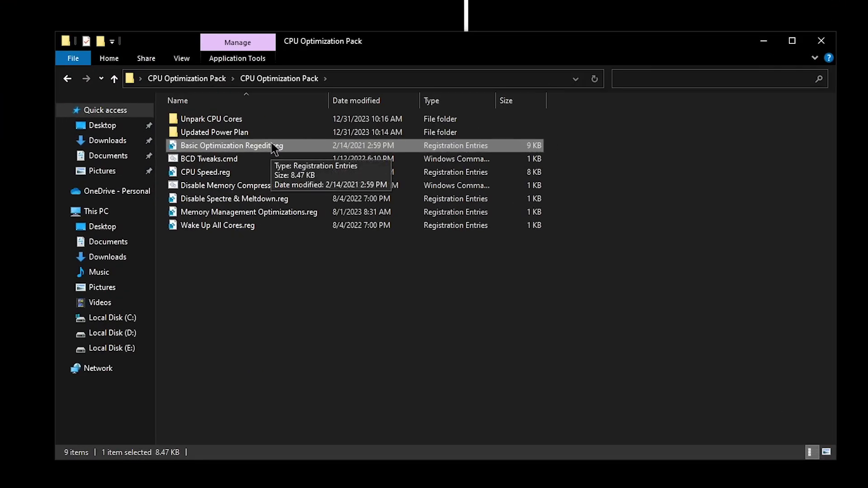
pyautogui.doubleClick(274, 145)
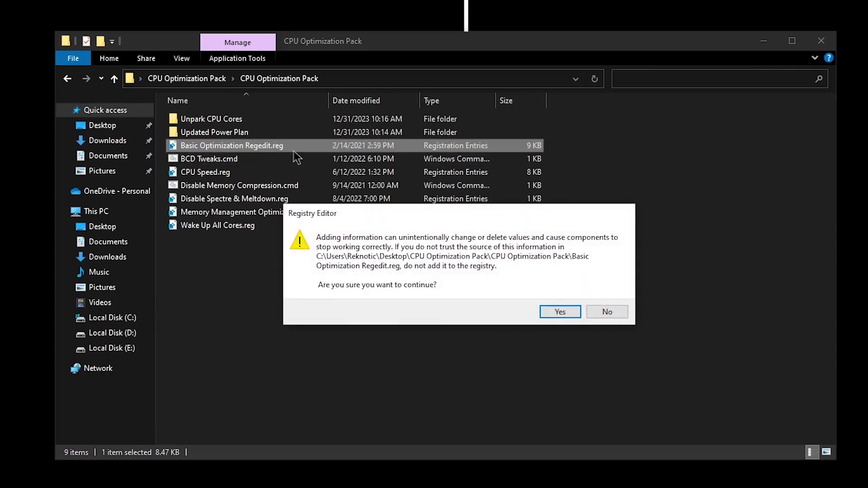
pyautogui.click(560, 312)
pyautogui.click(598, 296)
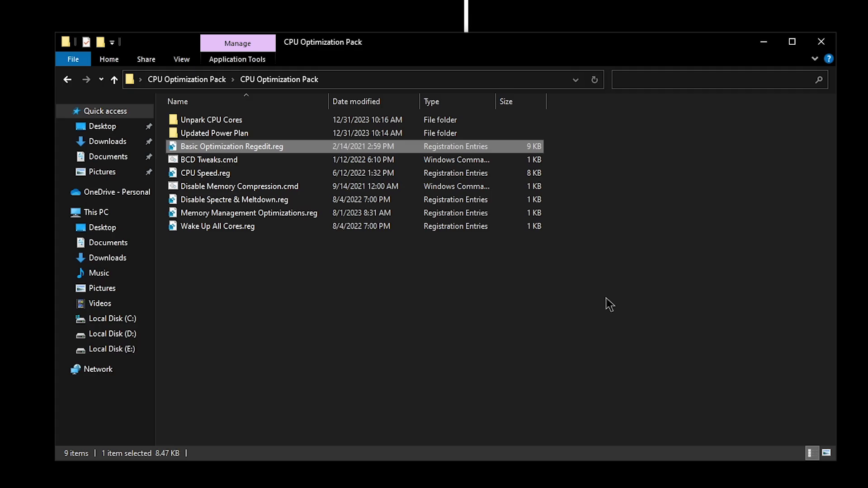
pyautogui.rightClick(267, 144)
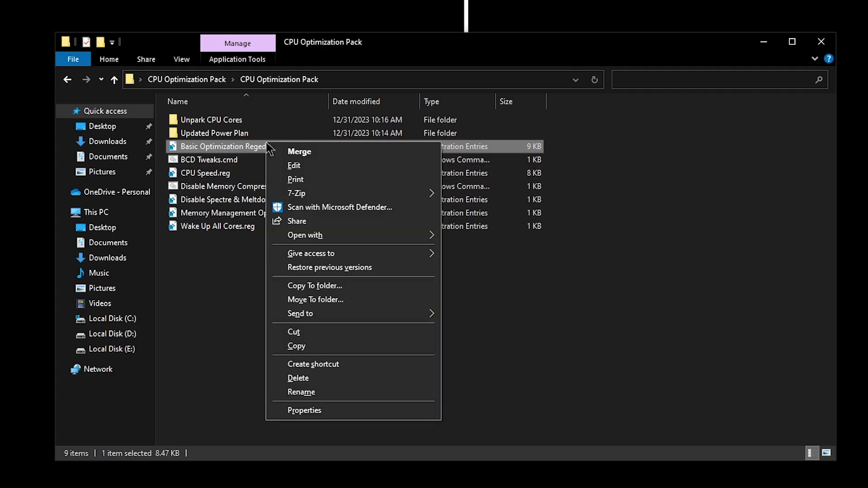
pyautogui.click(295, 166)
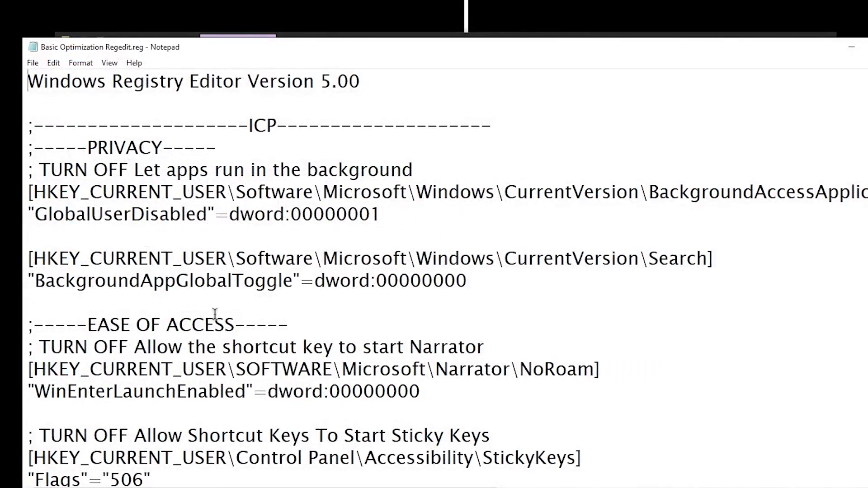
pyautogui.scroll(-12, 215, 314)
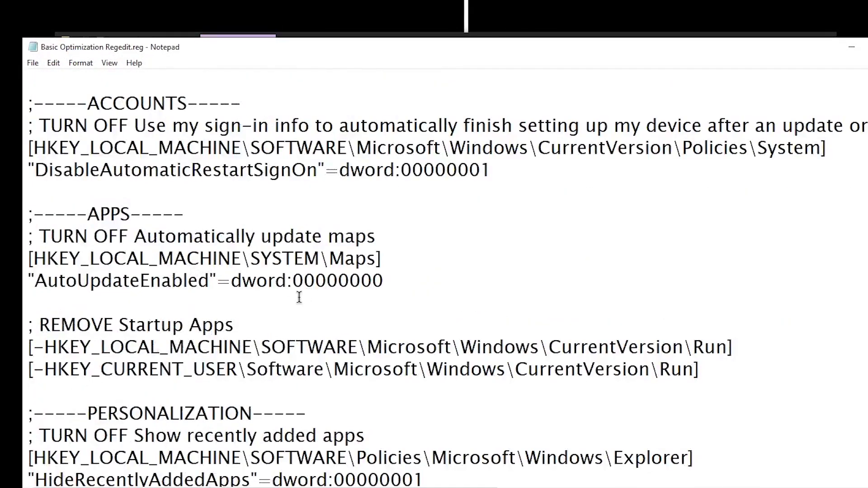
pyautogui.scroll(-6, 299, 298)
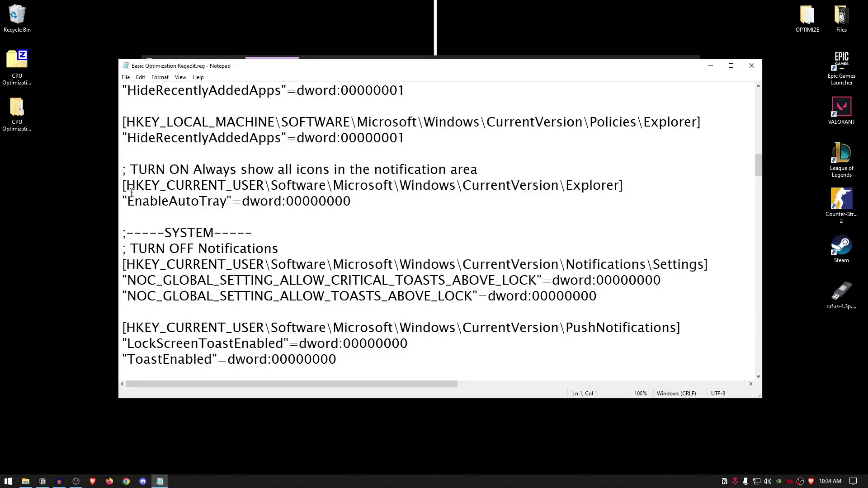
pyautogui.moveTo(34, 215); pyautogui.dragTo(268, 222)
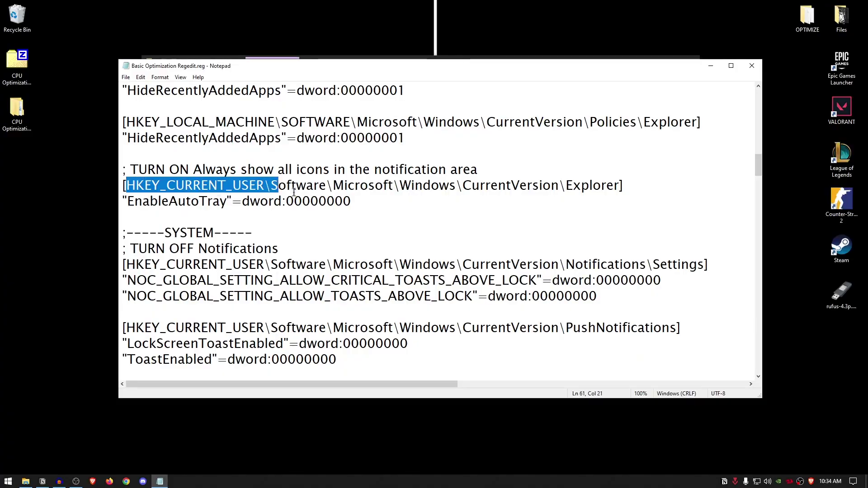
pyautogui.moveTo(294, 192); pyautogui.dragTo(442, 196)
pyautogui.click(457, 208)
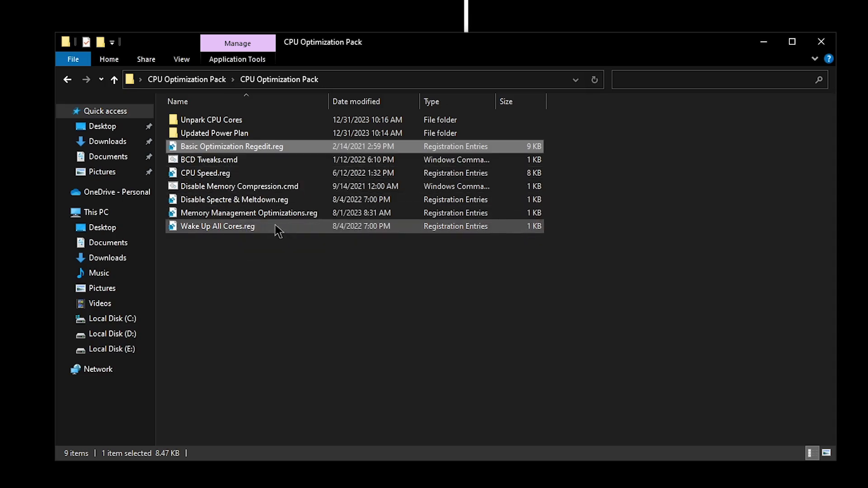
# Run BCD Tweaks.cmd as administrator and close its command window when finished
pyautogui.rightClick(211, 161)
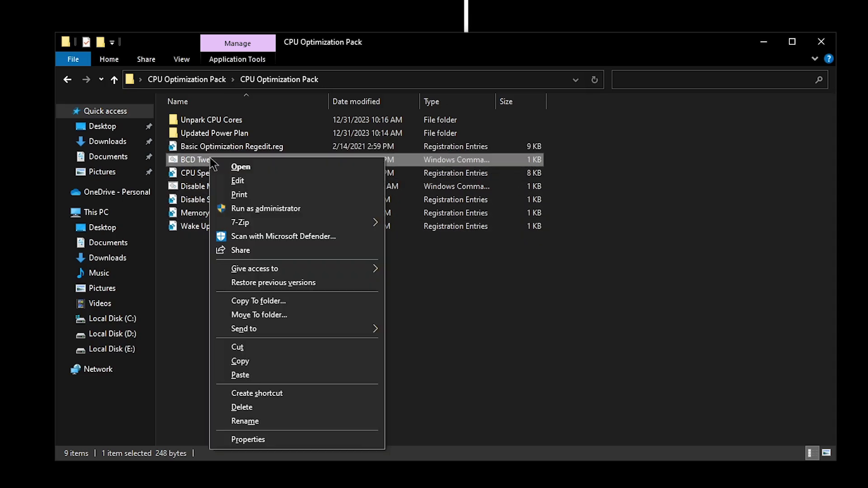
pyautogui.click(268, 206)
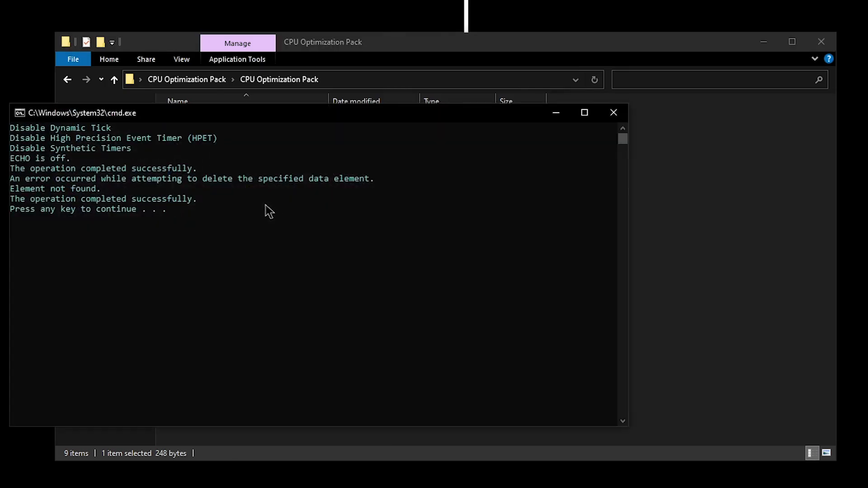
pyautogui.press('Return')
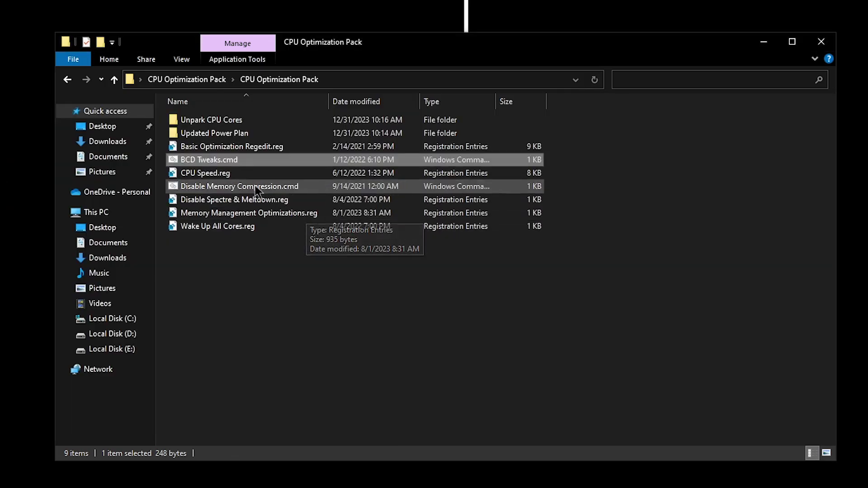
# Merge CPU Speed.reg into the registry and acknowledge the success message
pyautogui.rightClick(207, 172)
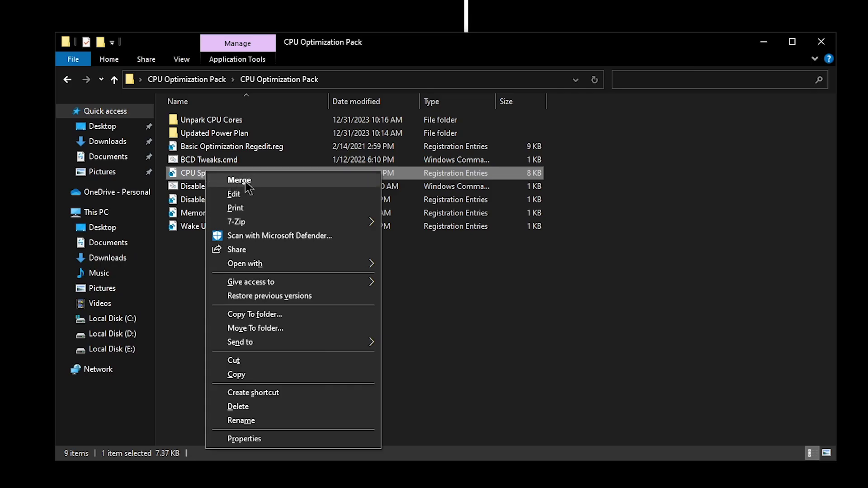
pyautogui.click(268, 161)
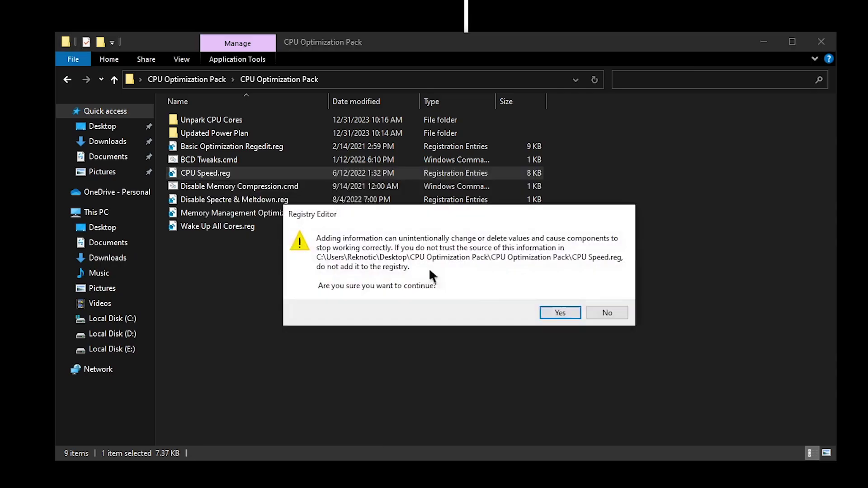
pyautogui.click(557, 311)
pyautogui.click(604, 295)
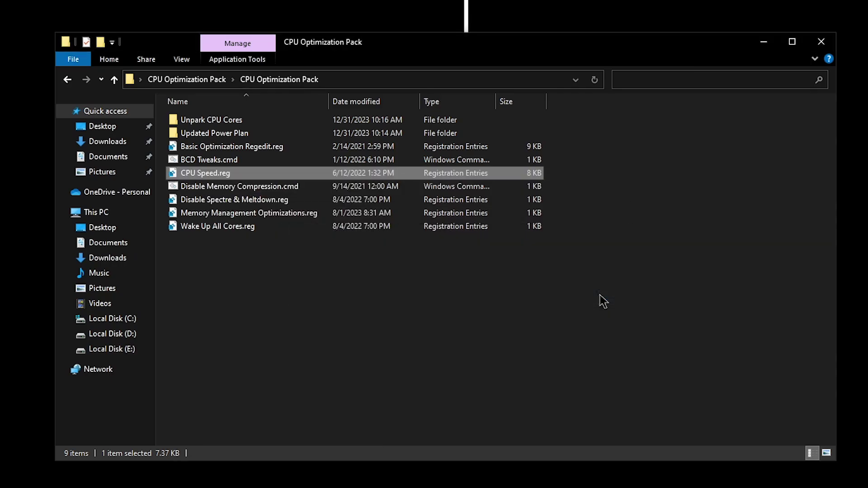
pyautogui.click(268, 189)
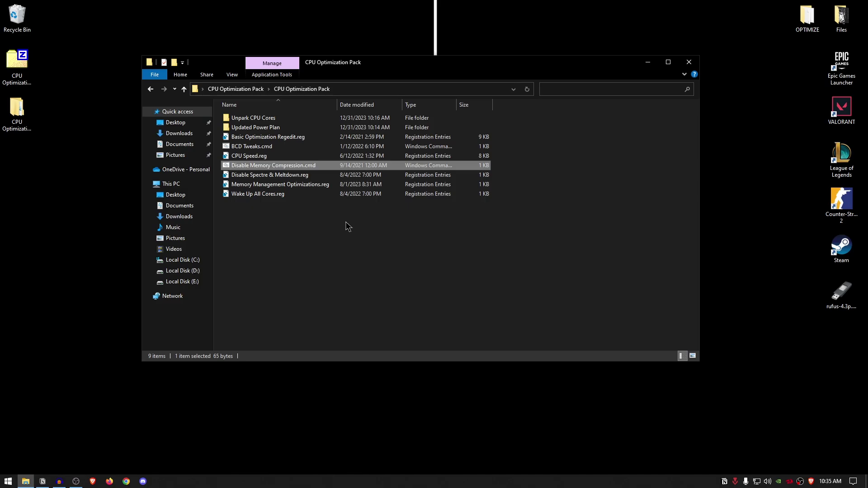
# Run Disable Memory Compression.cmd as administrator and close its command window once done
pyautogui.rightClick(287, 165)
pyautogui.click(324, 200)
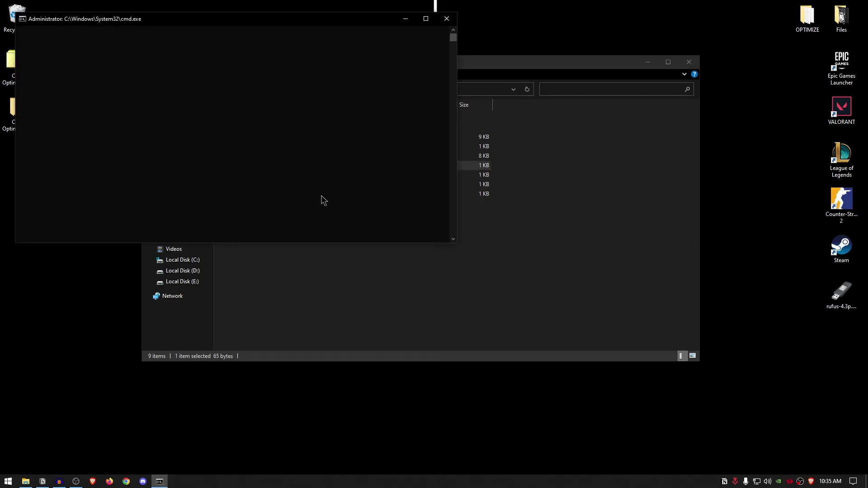
pyautogui.press('space')
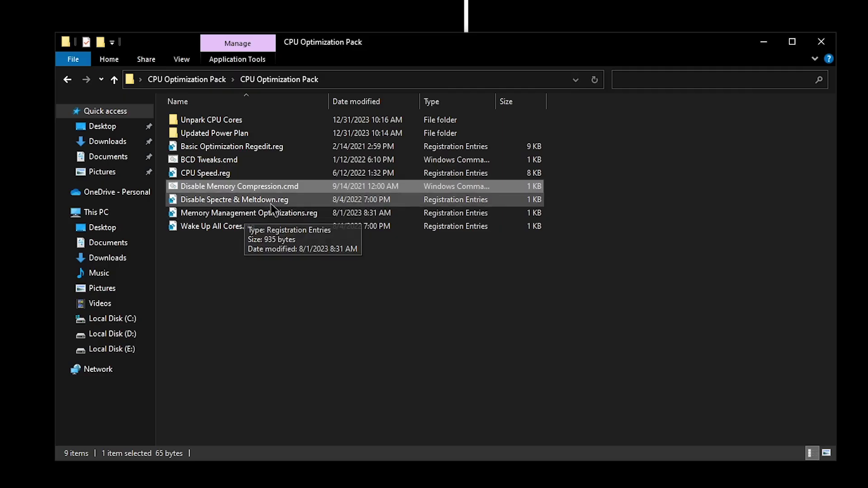
pyautogui.click(296, 176)
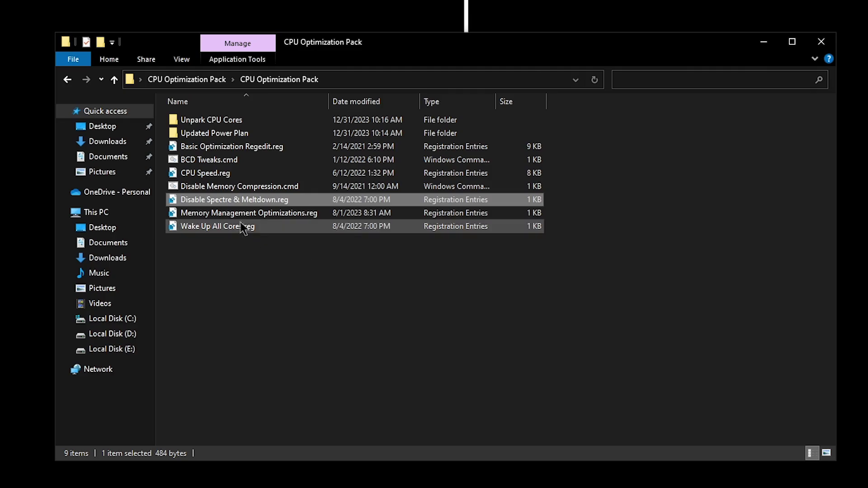
# Merge Disable Spectre & Meltdown.reg and Memory Management Optimizations.reg into the registry
pyautogui.doubleClick(244, 200)
pyautogui.click(551, 313)
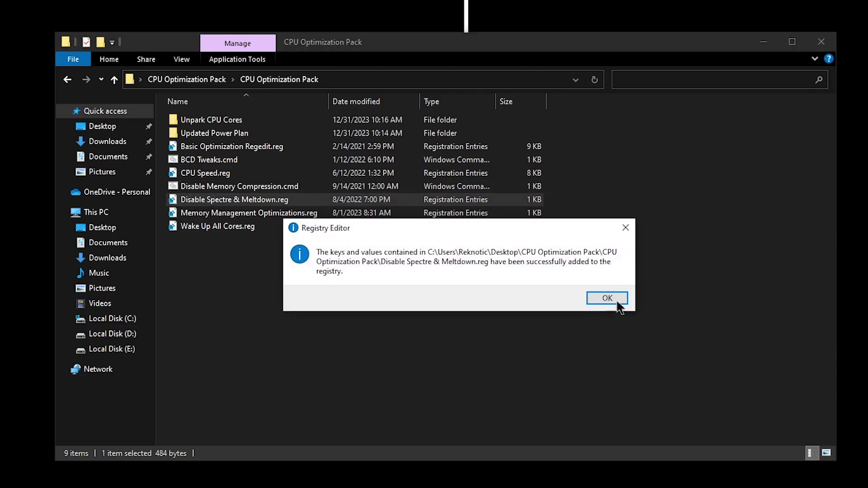
pyautogui.click(606, 299)
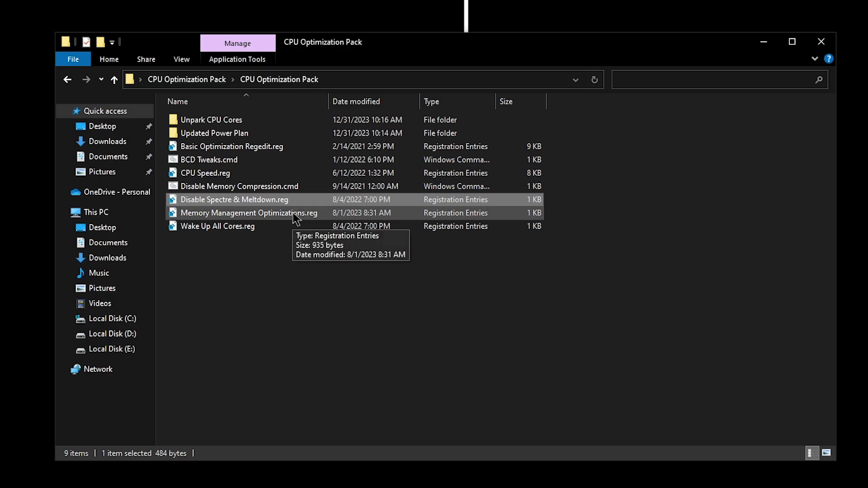
pyautogui.doubleClick(294, 215)
pyautogui.click(554, 311)
pyautogui.click(606, 299)
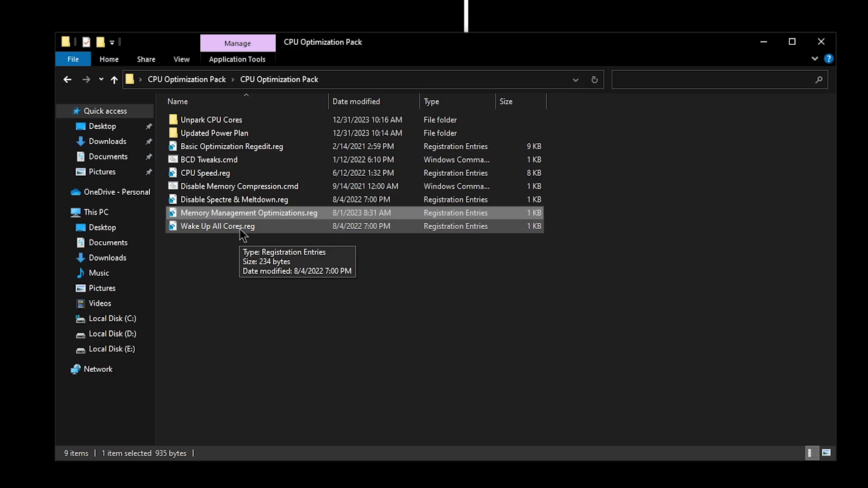
# Merge Wake Up All Cores.reg into the registry and enter the Unpark CPU Cores folder
pyautogui.doubleClick(243, 227)
pyautogui.click(558, 309)
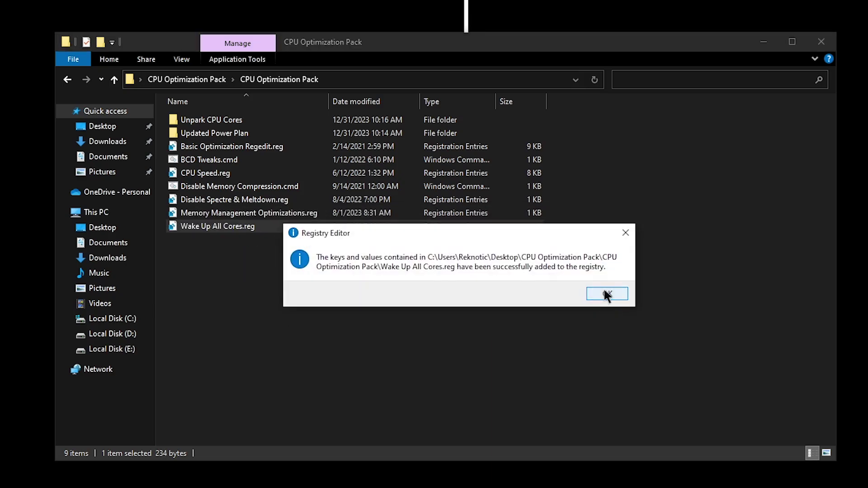
pyautogui.click(605, 293)
pyautogui.doubleClick(233, 120)
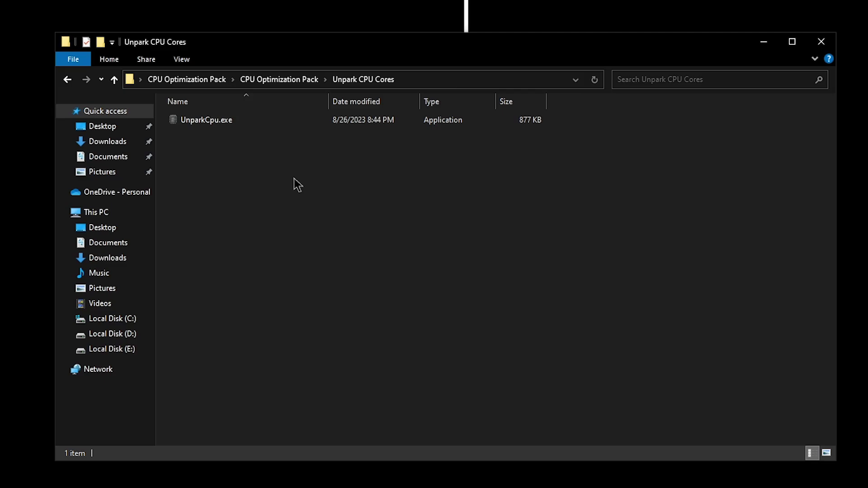
# Run UnparkCpu.exe as administrator, unpark all 4 cores and apply the settings
pyautogui.rightClick(216, 121)
pyautogui.click(248, 143)
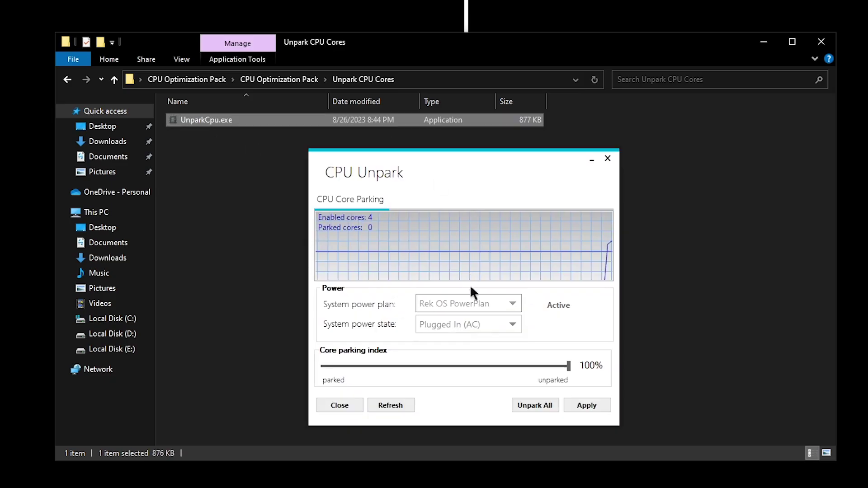
pyautogui.click(538, 408)
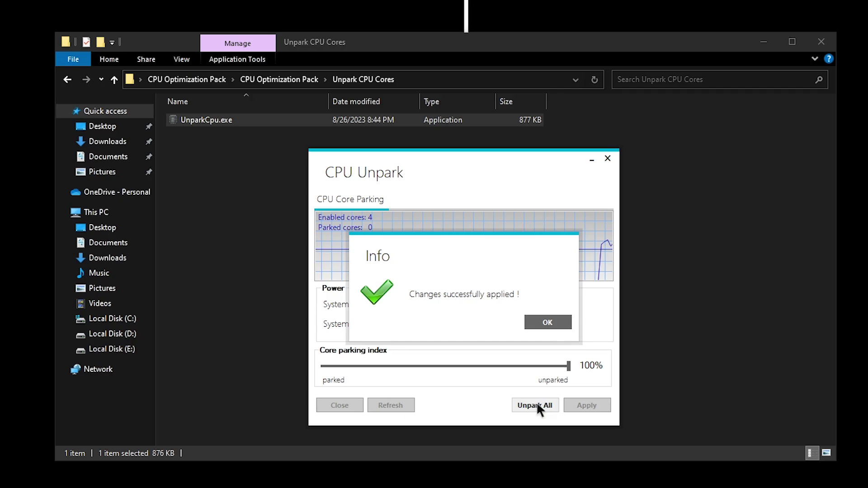
pyautogui.click(551, 323)
pyautogui.click(587, 406)
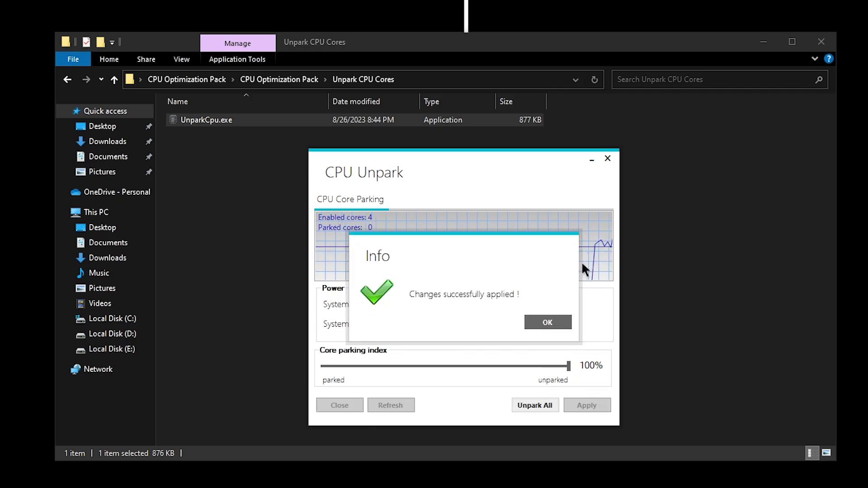
pyautogui.click(563, 318)
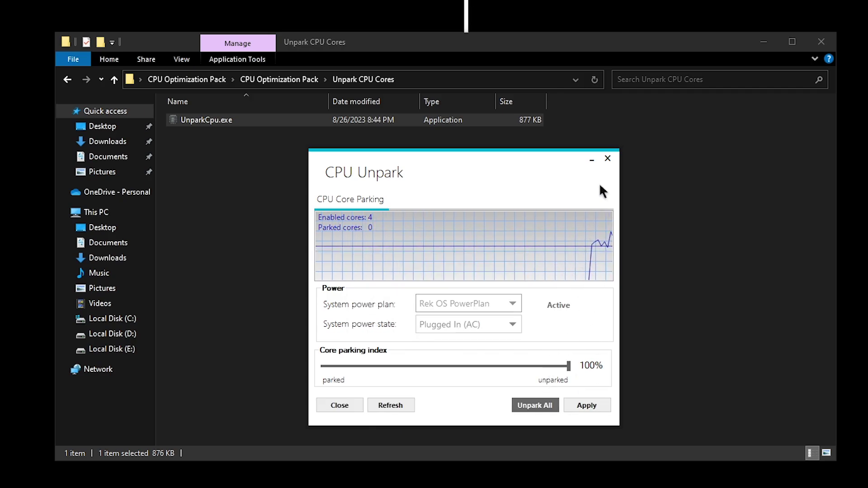
# Close CPU Unpark and move from CPU Optimization Pack into the Updated Power Plan folder
pyautogui.click(608, 159)
pyautogui.click(67, 80)
pyautogui.doubleClick(235, 133)
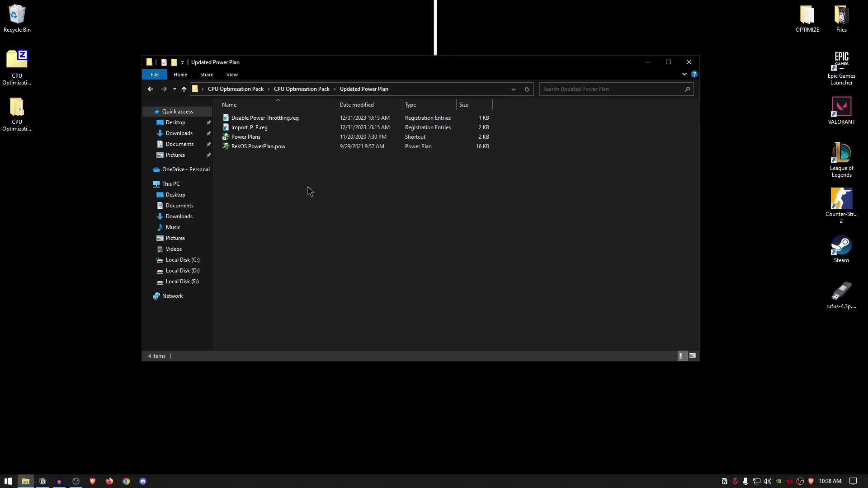
# Select Disable Power Throttling.reg in the Updated Power Plan folder
pyautogui.click(282, 120)
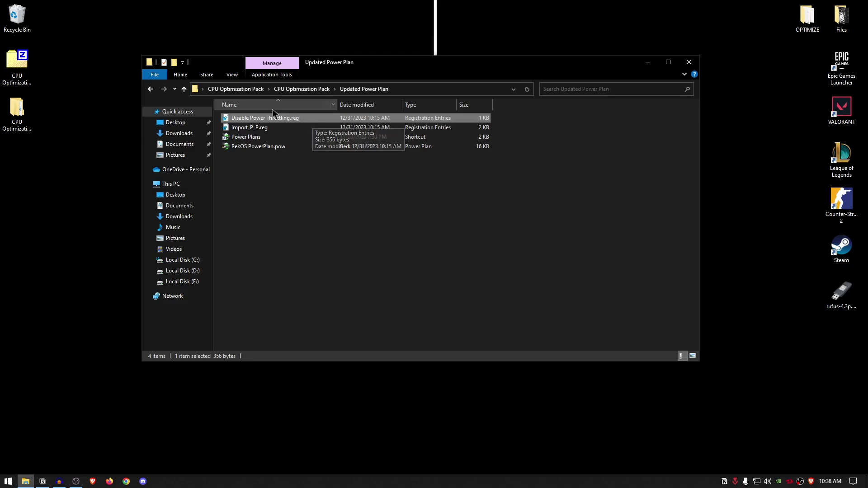
# Merge Disable Power Throttling.reg and Import_P_P.reg, confirming both registry additions
pyautogui.doubleClick(315, 121)
pyautogui.click(561, 312)
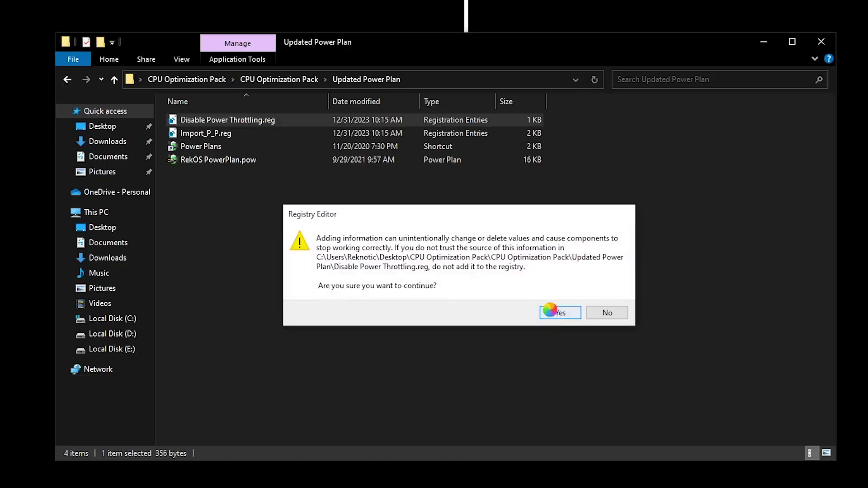
pyautogui.click(612, 301)
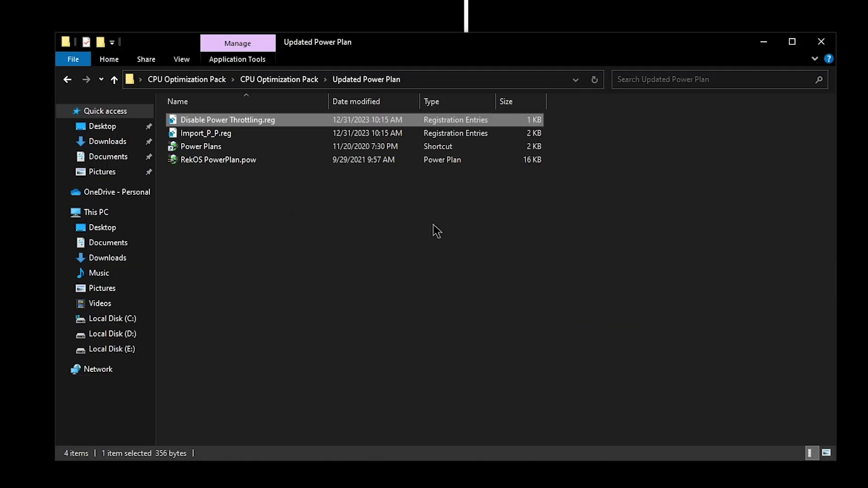
pyautogui.doubleClick(229, 134)
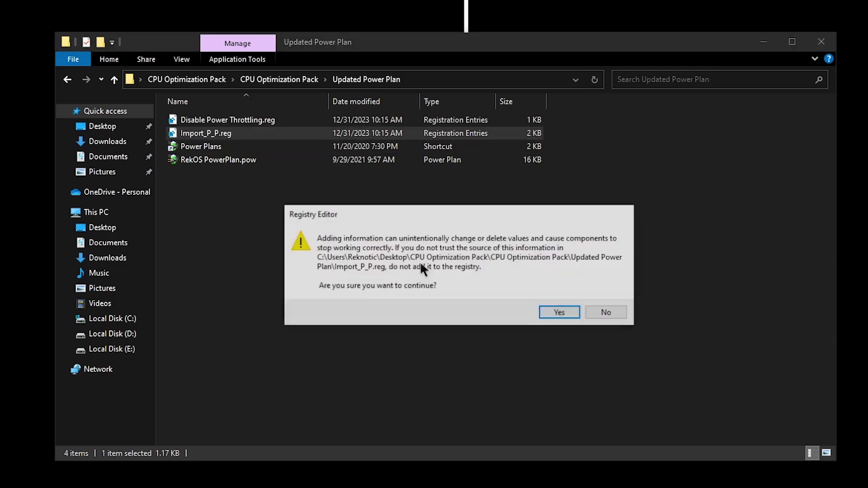
pyautogui.click(556, 312)
pyautogui.click(611, 300)
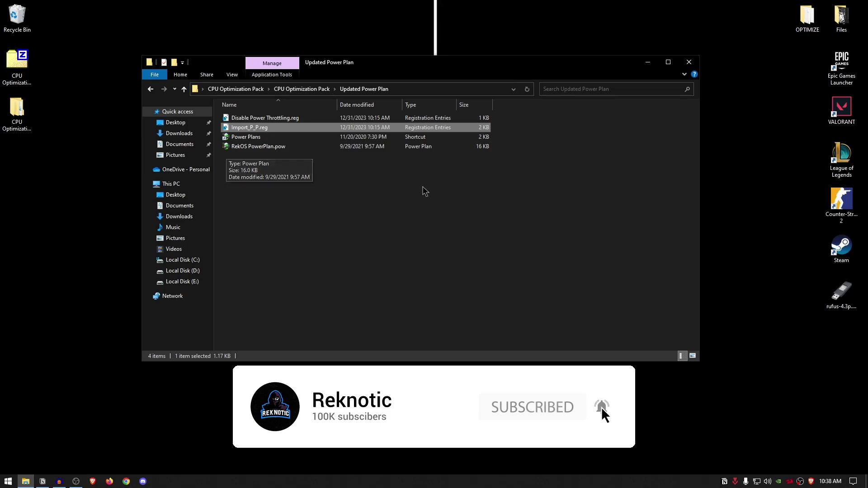
# Refresh the Updated Power Plan folder and select RekOS PowerPlan.pow
pyautogui.rightClick(450, 221)
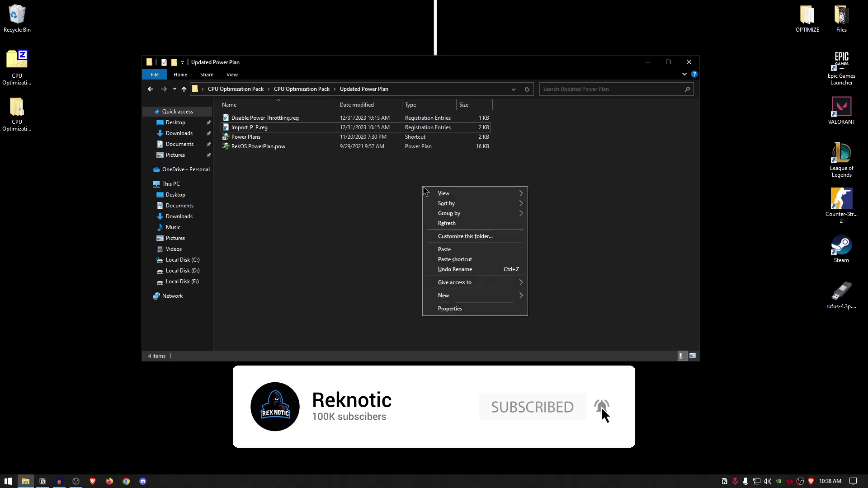
pyautogui.click(447, 223)
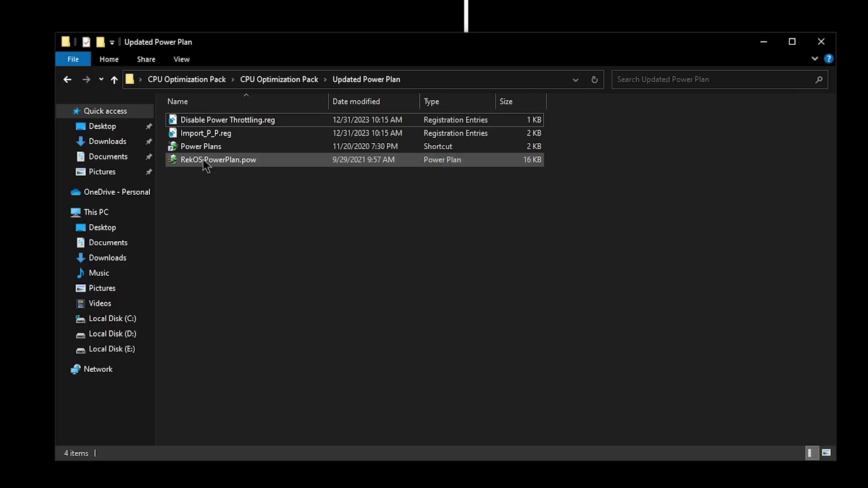
pyautogui.click(204, 162)
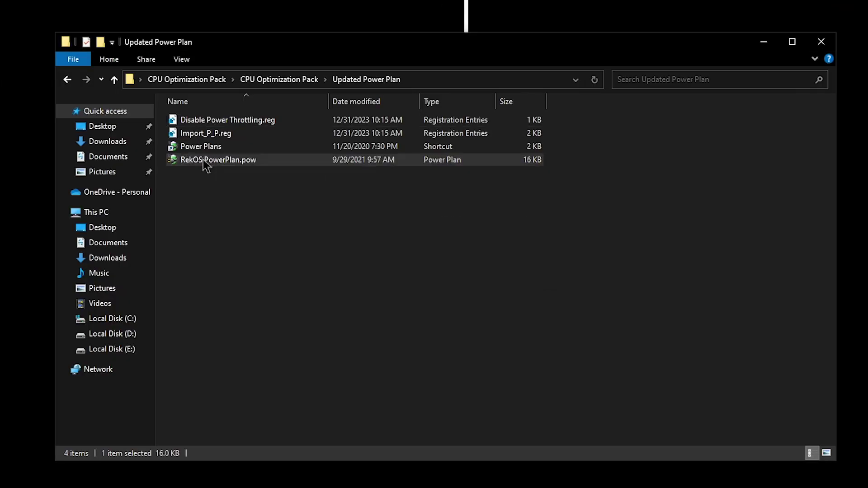
# Activate the third Rek OS PowerPlan from the additional plans, then close Power Options and Explorer
pyautogui.doubleClick(207, 149)
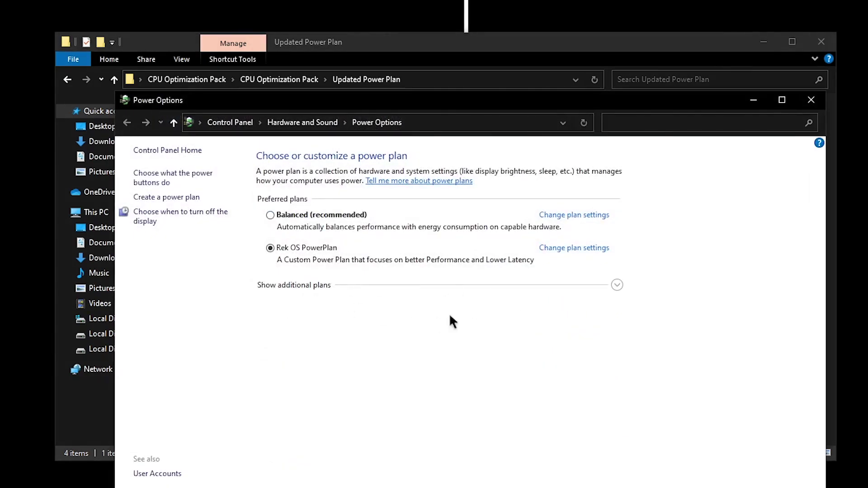
pyautogui.click(468, 285)
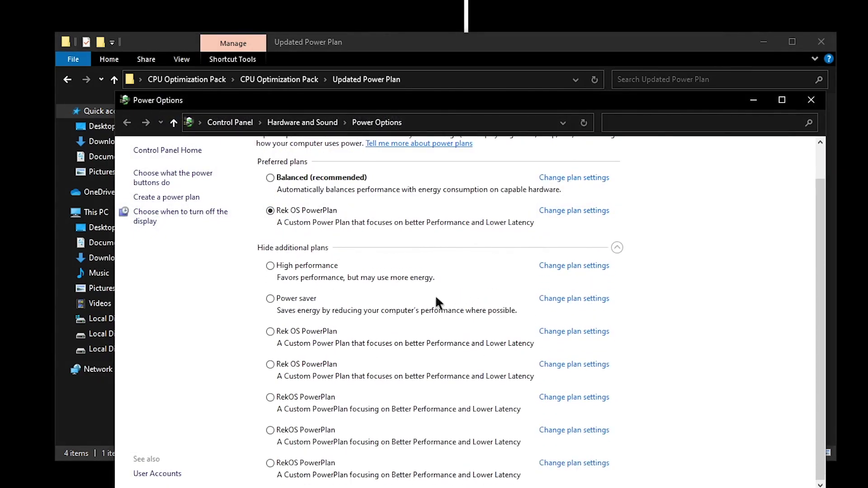
pyautogui.click(307, 332)
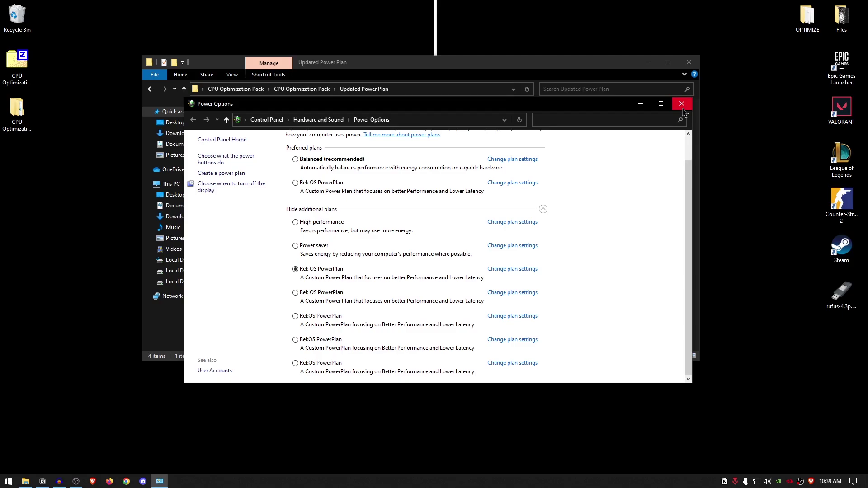
pyautogui.click(682, 104)
pyautogui.click(689, 64)
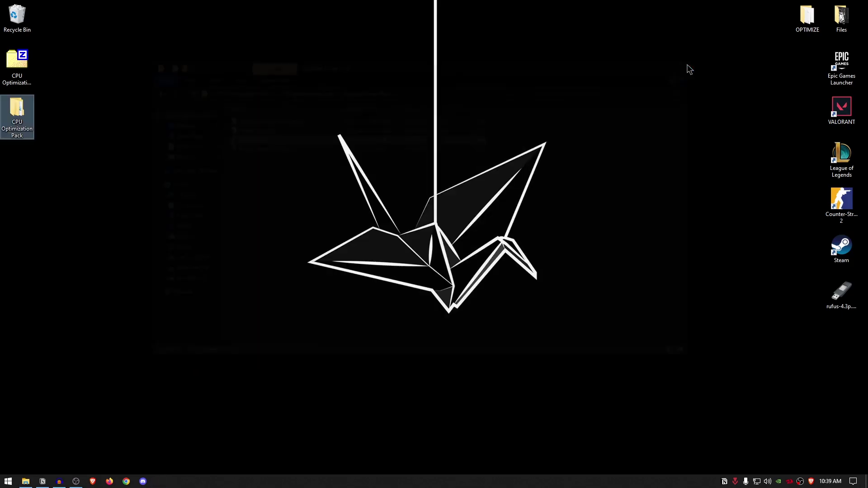
# Select the CPU Optimization desktop icons, then get an elimination at Tilted Towers and enter the storeroom
pyautogui.moveTo(73, 164); pyautogui.dragTo(6, 59)
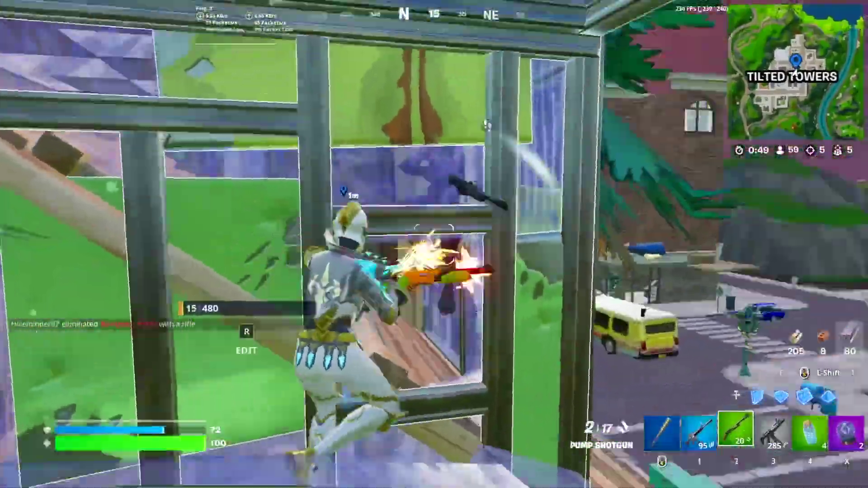
pyautogui.click(434, 245)
pyautogui.click(434, 244)
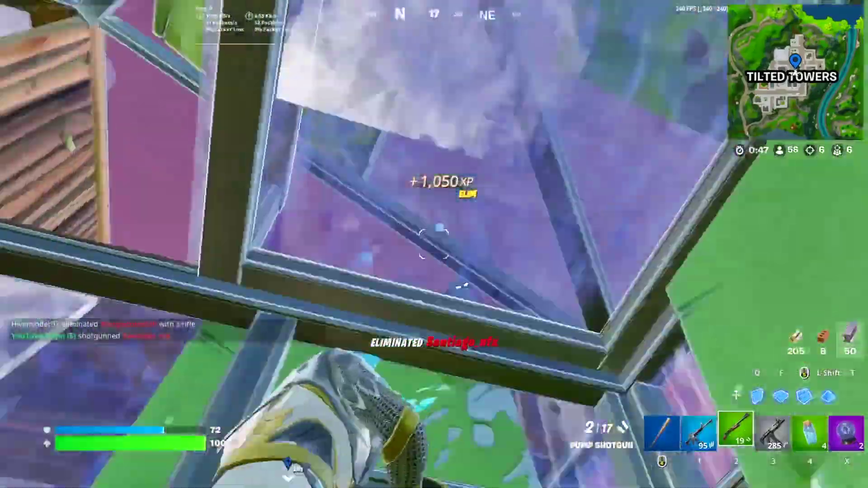
pyautogui.press('r')
pyautogui.press('r')
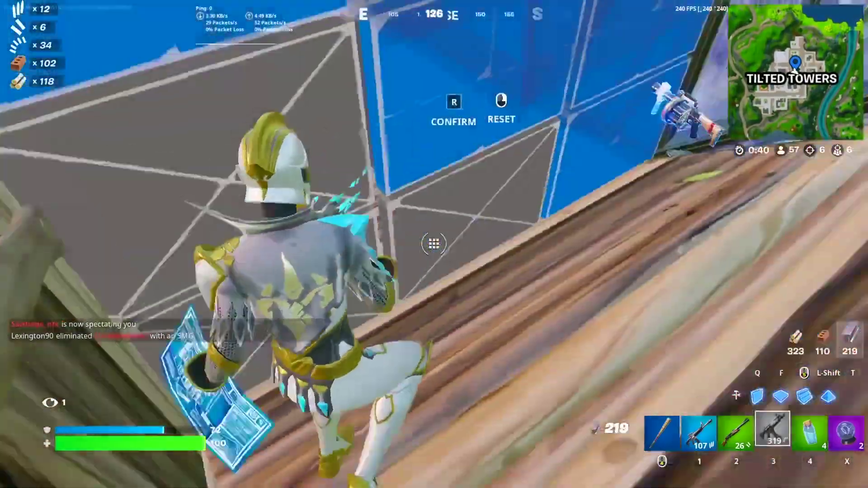
pyautogui.press('2')
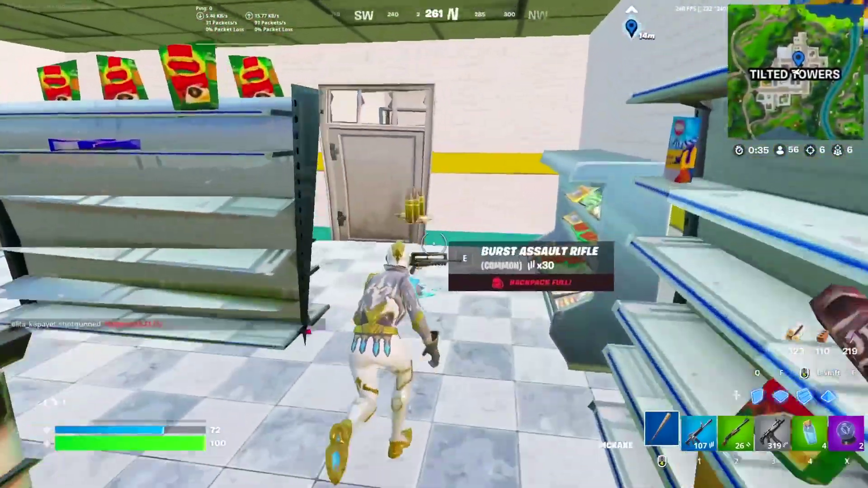
pyautogui.press('e')
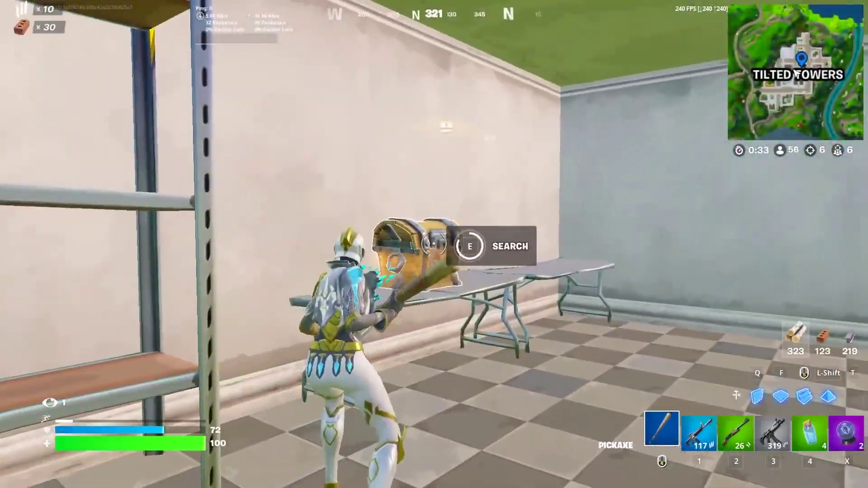
# Harvest bricks and wood with the pickaxe, including wood from the ceiling
pyautogui.click(434, 244)
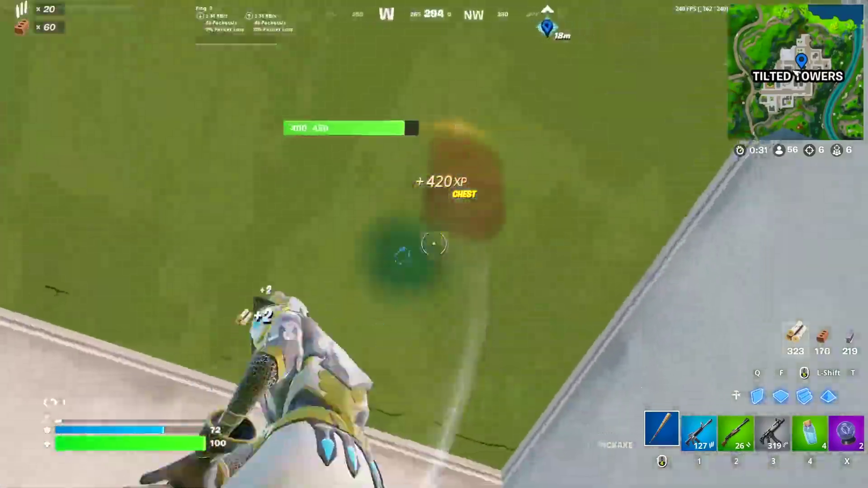
pyautogui.click(434, 244)
pyautogui.click(434, 244)
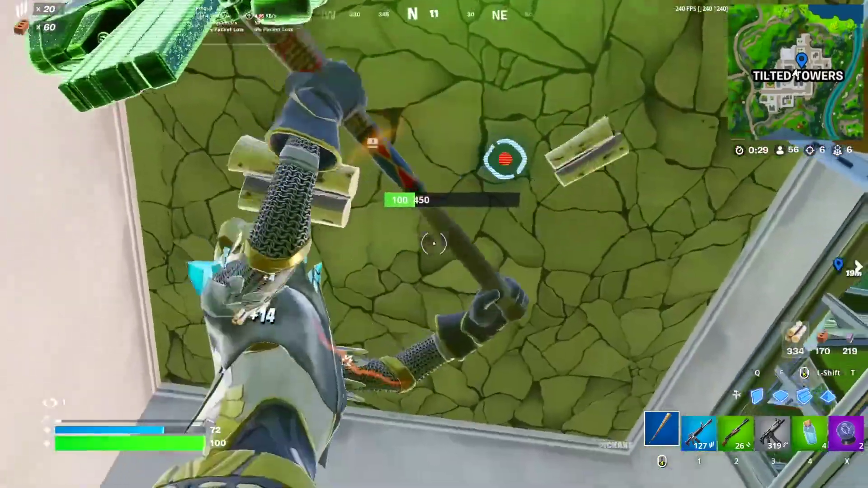
pyautogui.click(434, 244)
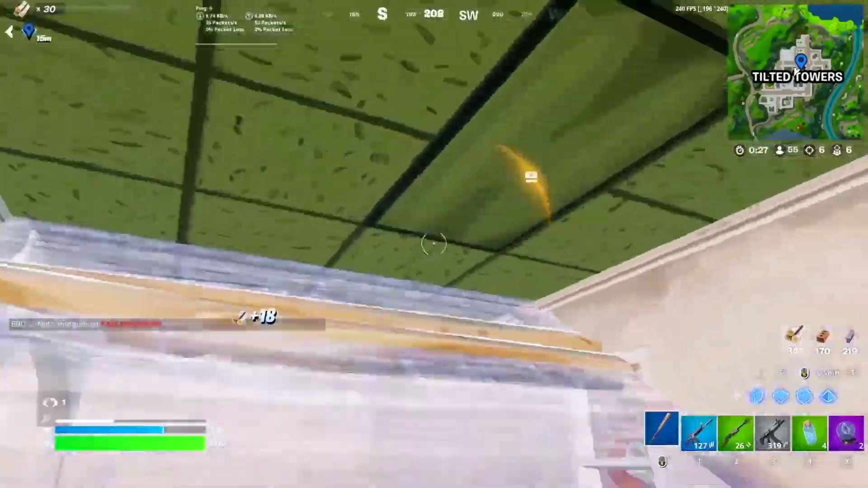
pyautogui.click(434, 244)
pyautogui.click(434, 244)
pyautogui.click(434, 244)
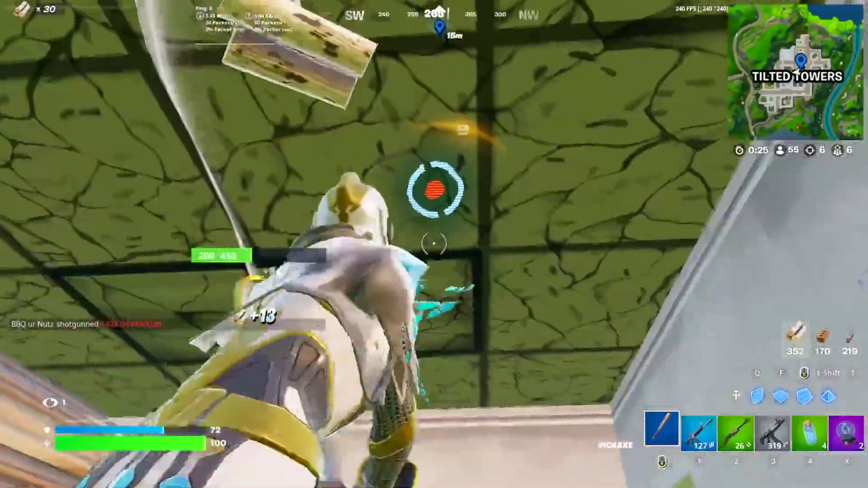
pyautogui.click(434, 245)
pyautogui.click(435, 244)
pyautogui.click(435, 244)
pyautogui.press('g')
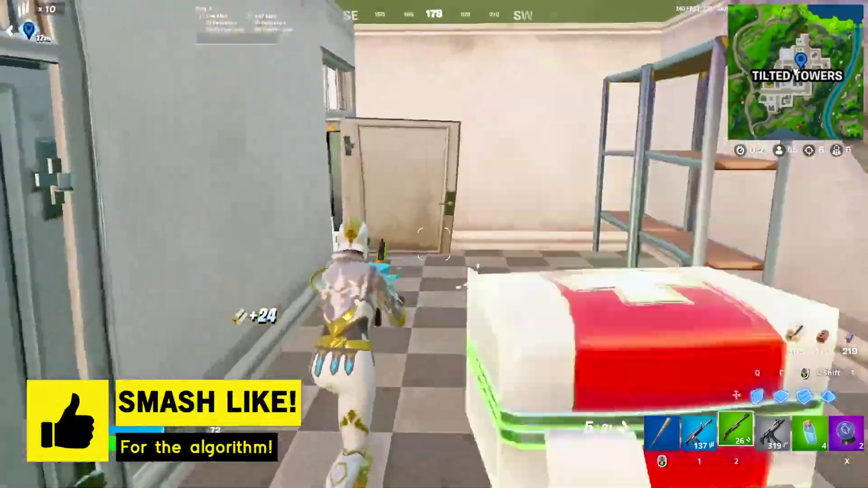
pyautogui.press('2')
# Run through the shop onto the roof and build wooden walls and floors for cover
pyautogui.press('w')
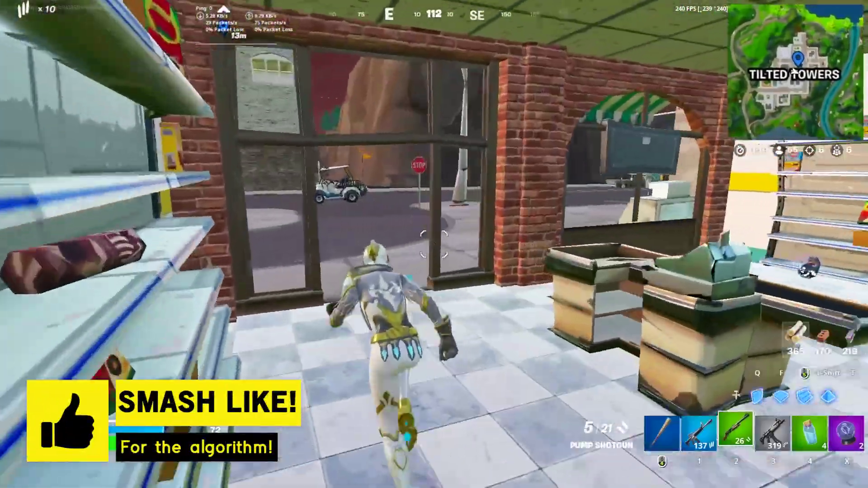
pyautogui.press('q')
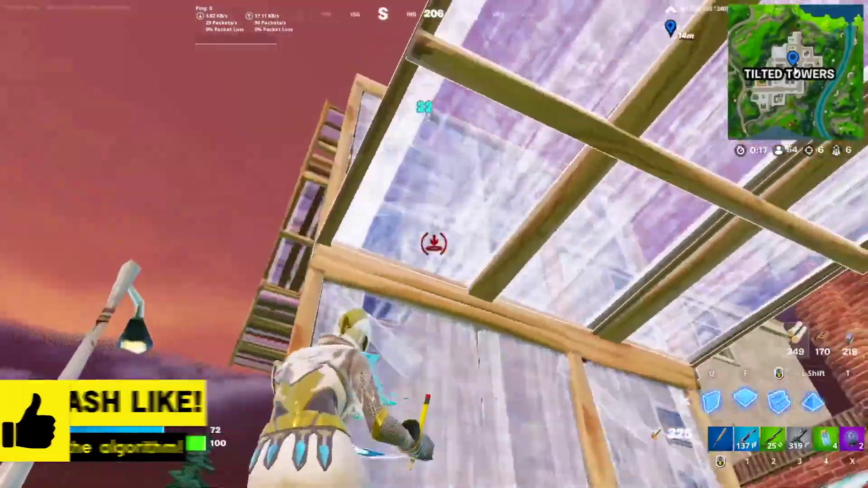
pyautogui.press('f')
pyautogui.press('q')
pyautogui.press('2')
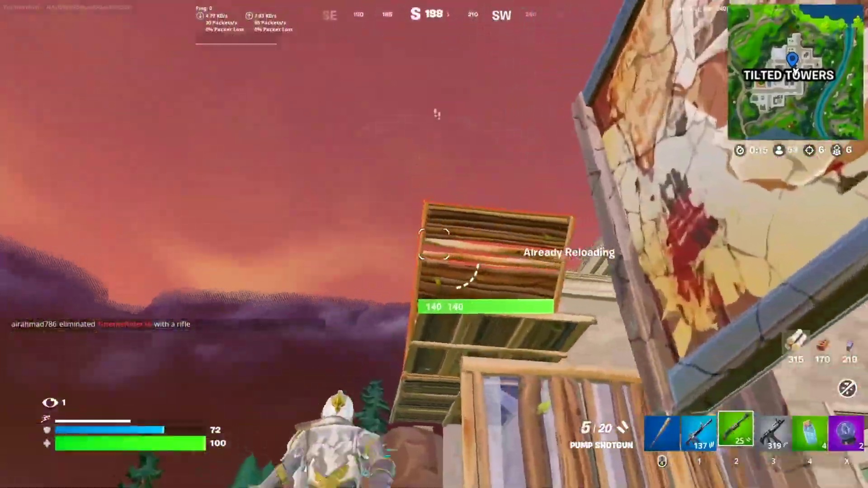
pyautogui.press('q')
pyautogui.press('f')
pyautogui.press('q')
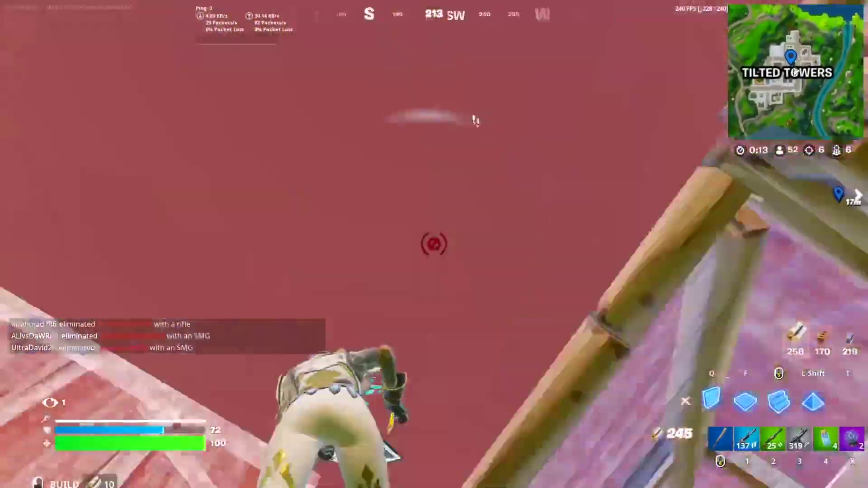
pyautogui.press('space')
# Keep building wooden walls and floors, then drop down onto the wooden roofs
pyautogui.press('q')
pyautogui.press('f')
pyautogui.press('g')
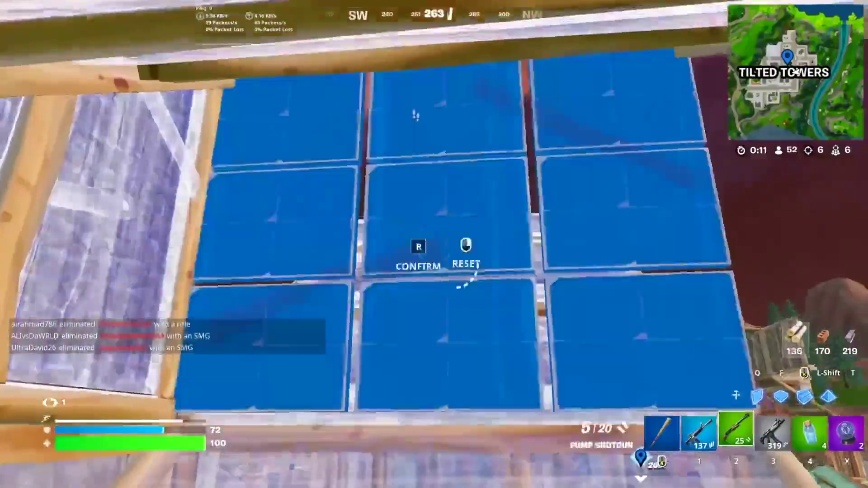
pyautogui.press('q')
pyautogui.press('f')
pyautogui.press('q')
pyautogui.press('2')
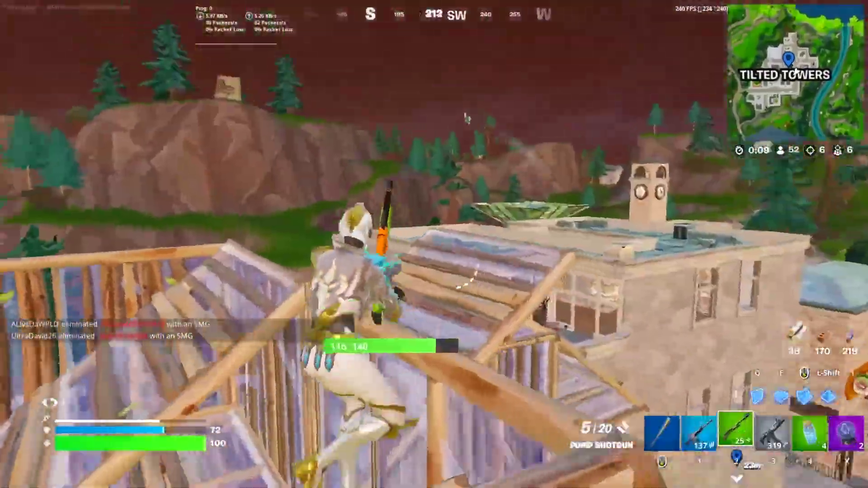
pyautogui.press('w')
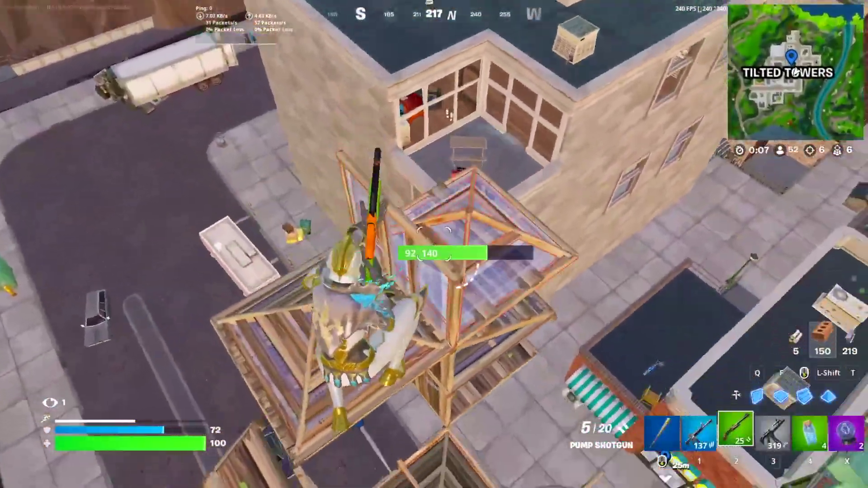